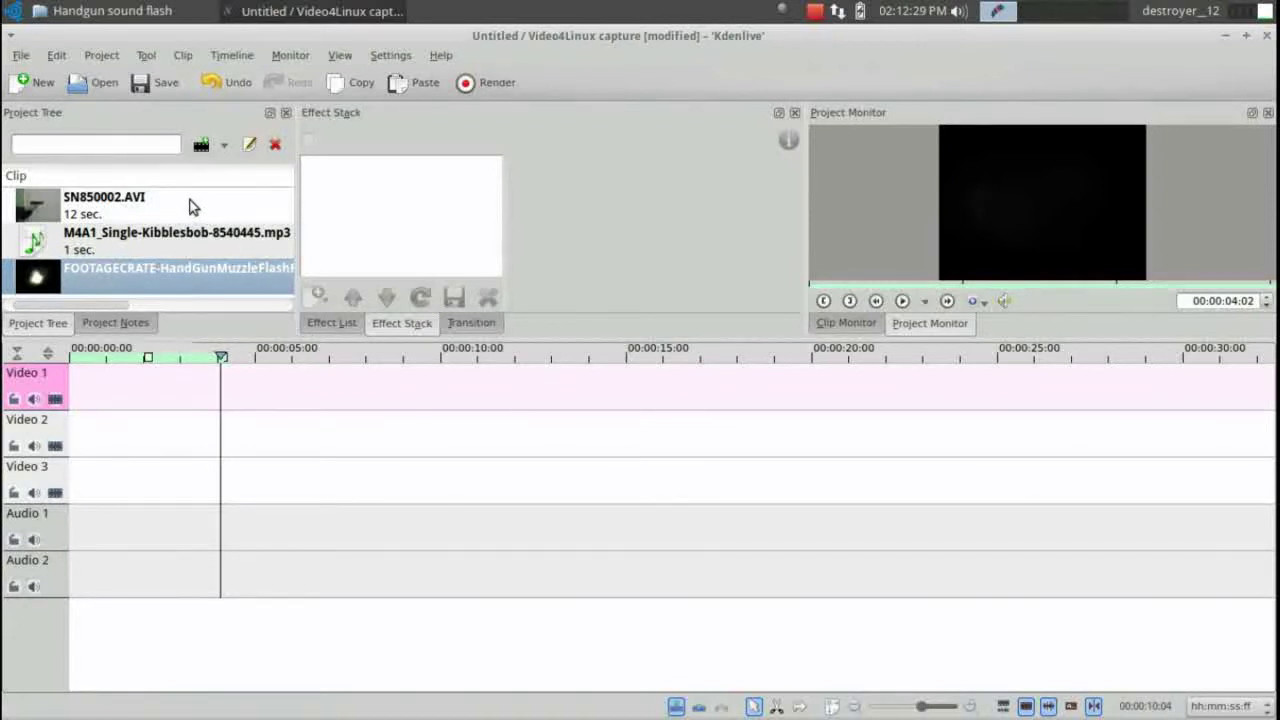
Preview the SN850002.AVI handgun clip in the Clip Monitor
click(135, 205)
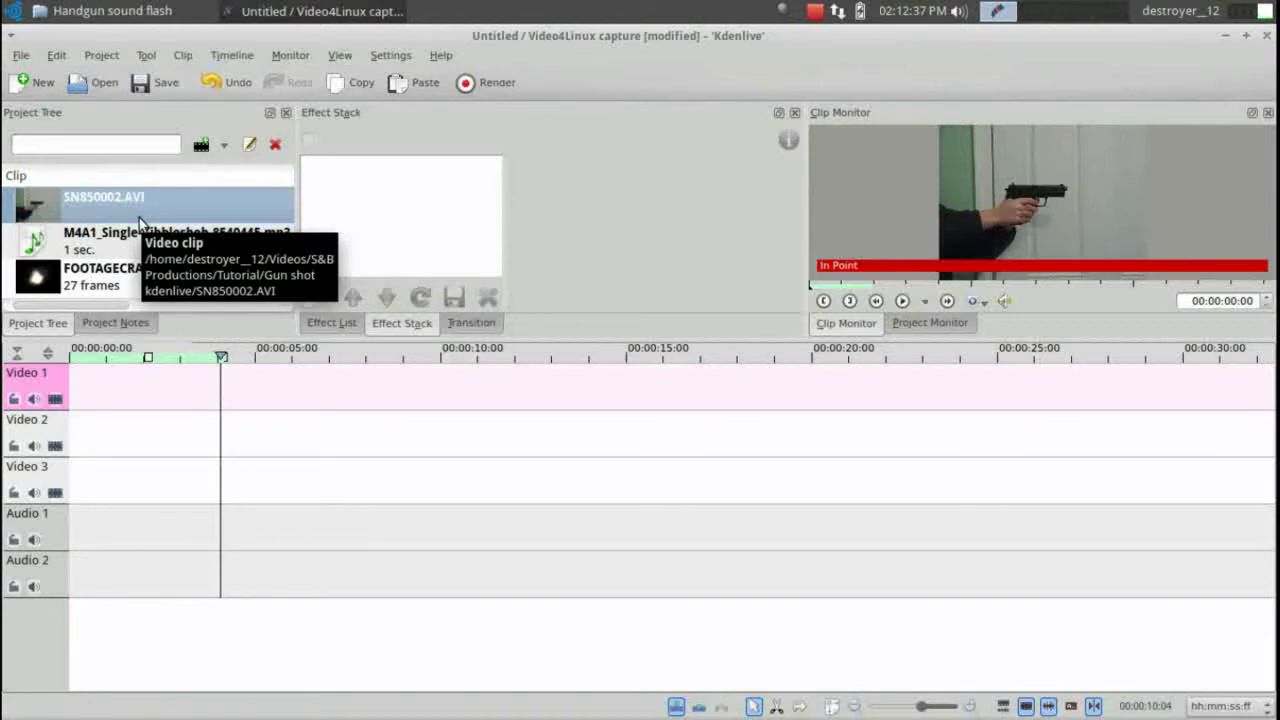
Place SN850002.AVI on the Video 2 track and play it from the clip's start on the timeline
drag(115, 210, 224, 445)
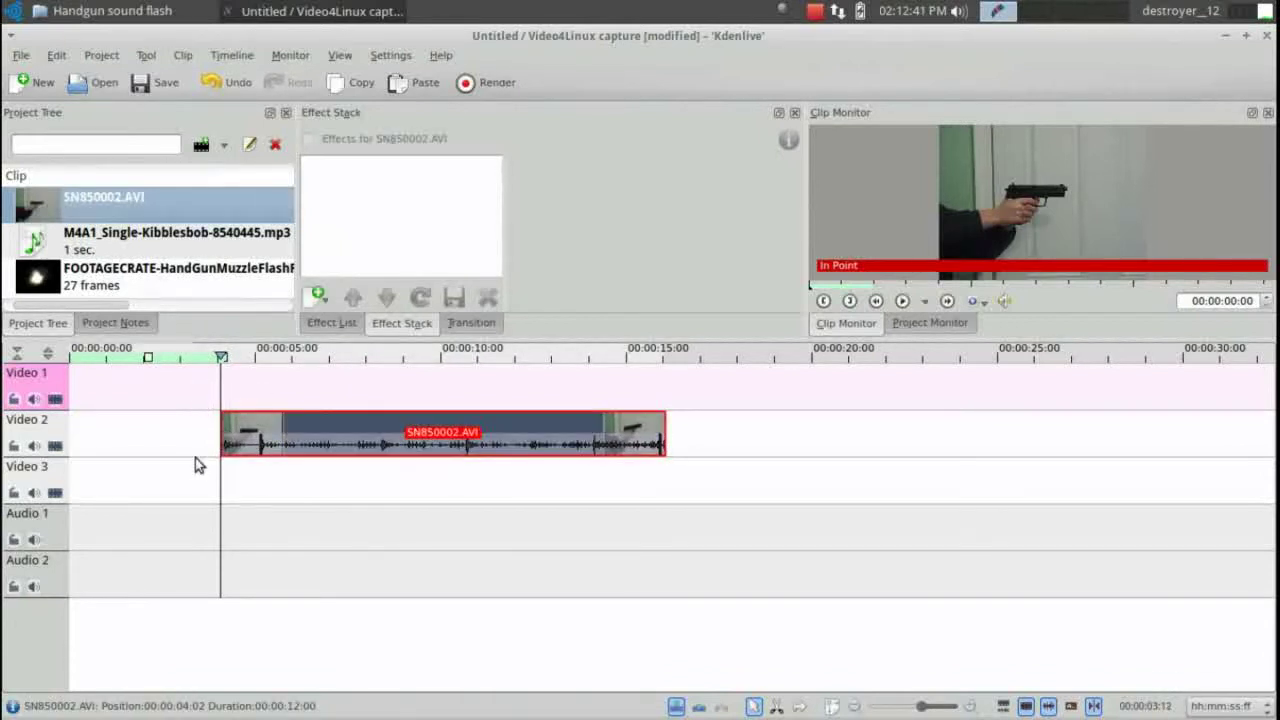
click(902, 300)
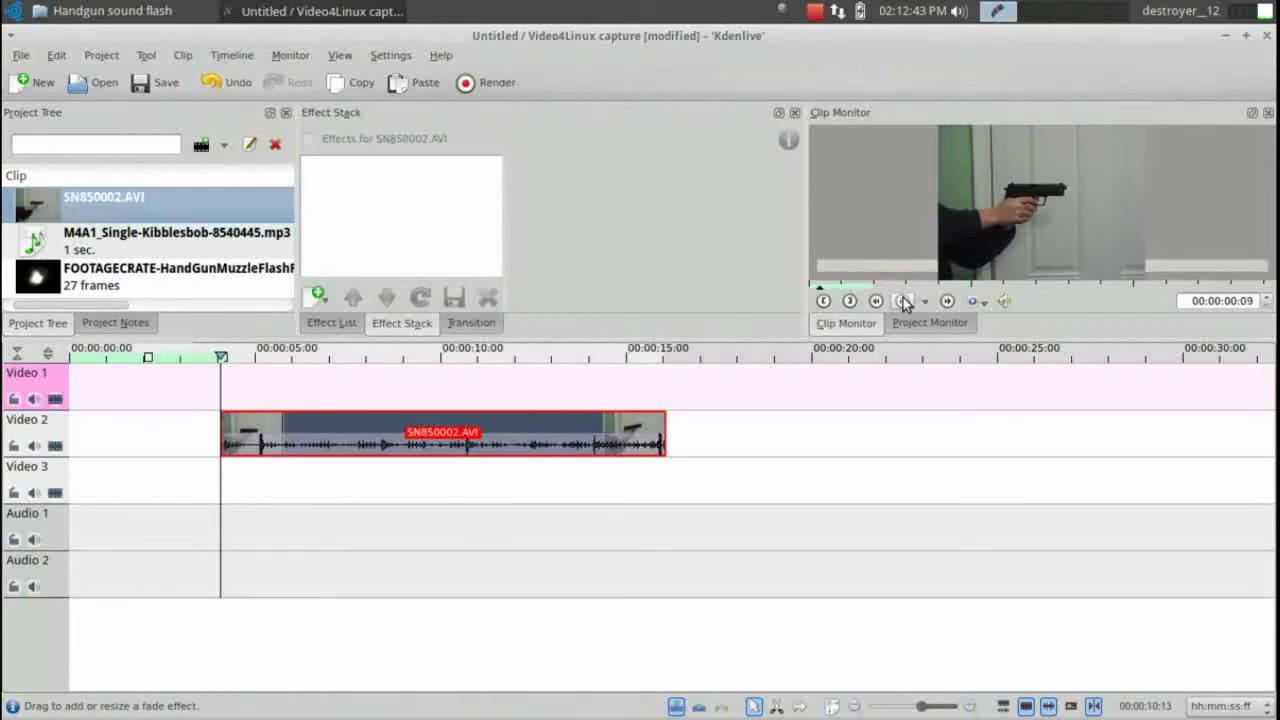
click(232, 358)
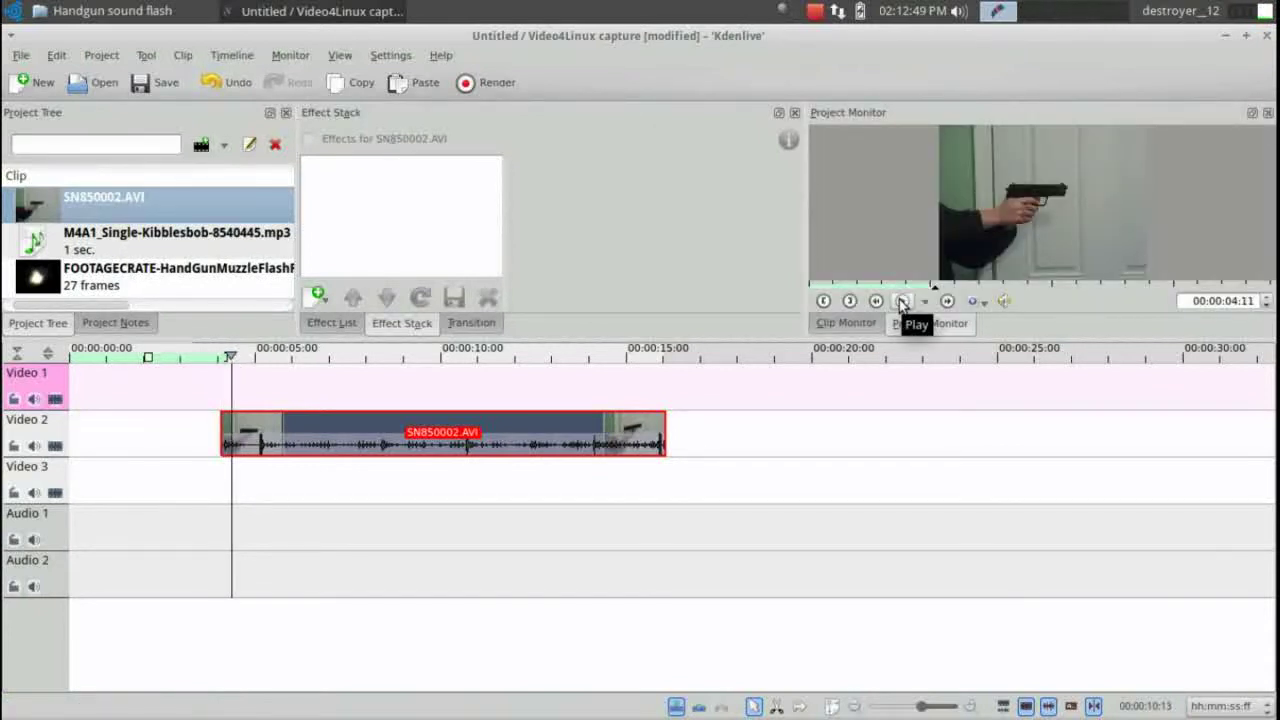
click(902, 302)
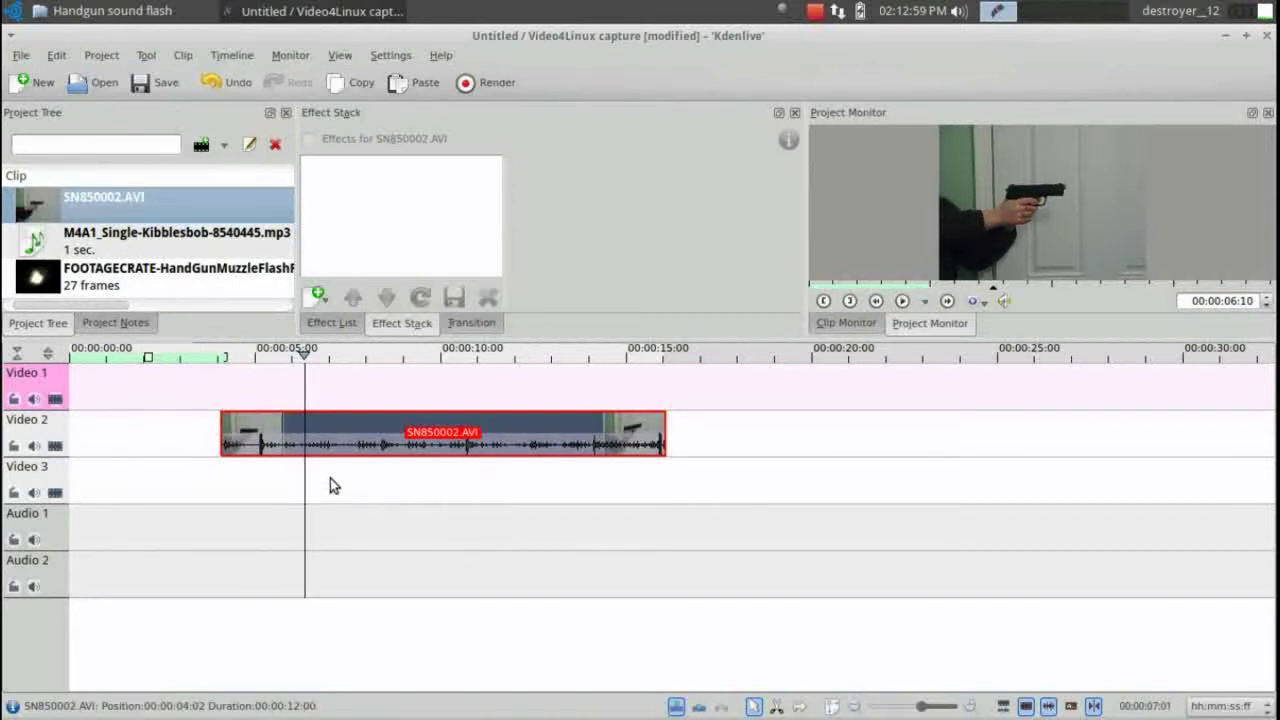
Split the gun clip at about 6 seconds, delete the tail, and replay the trimmed clip
key(x)
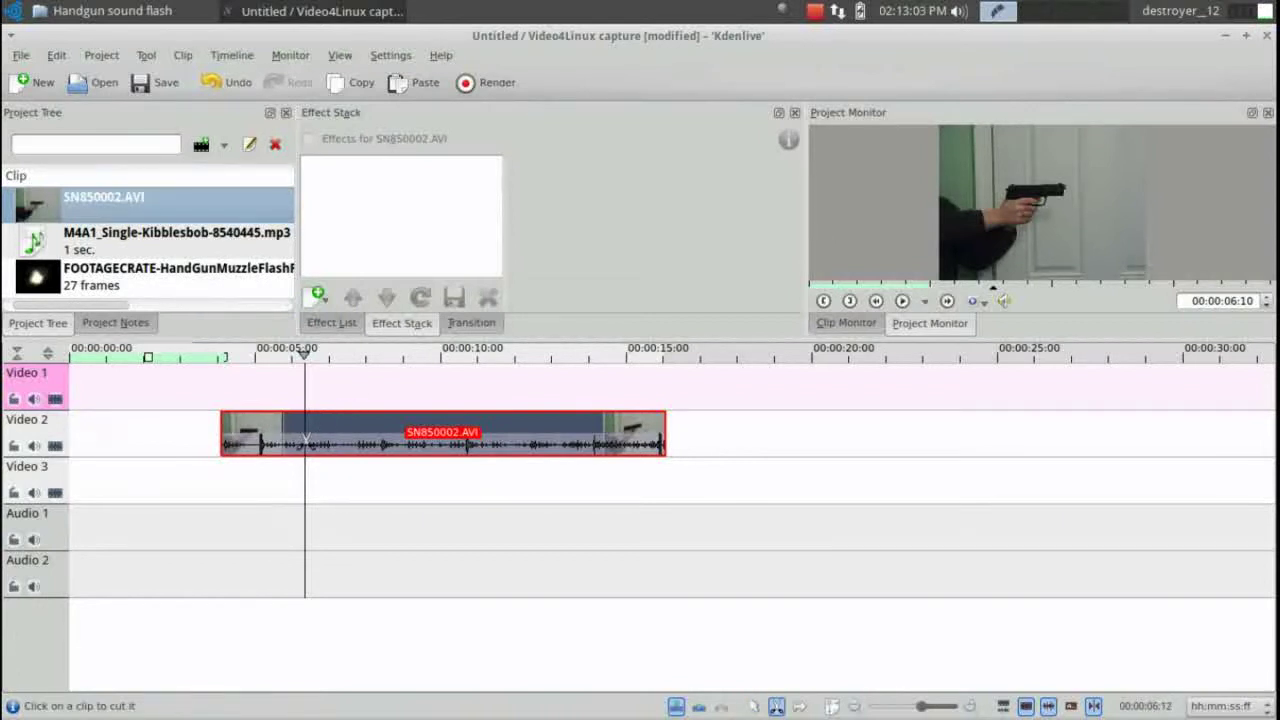
click(305, 445)
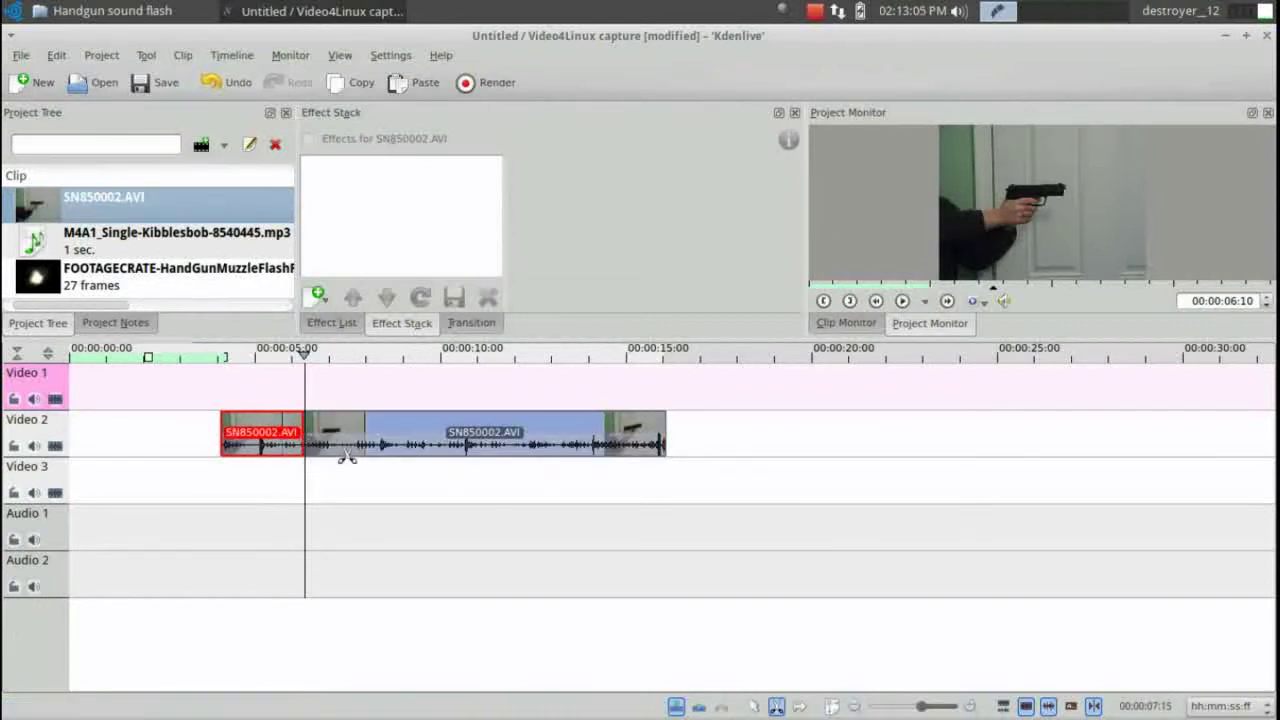
key(s)
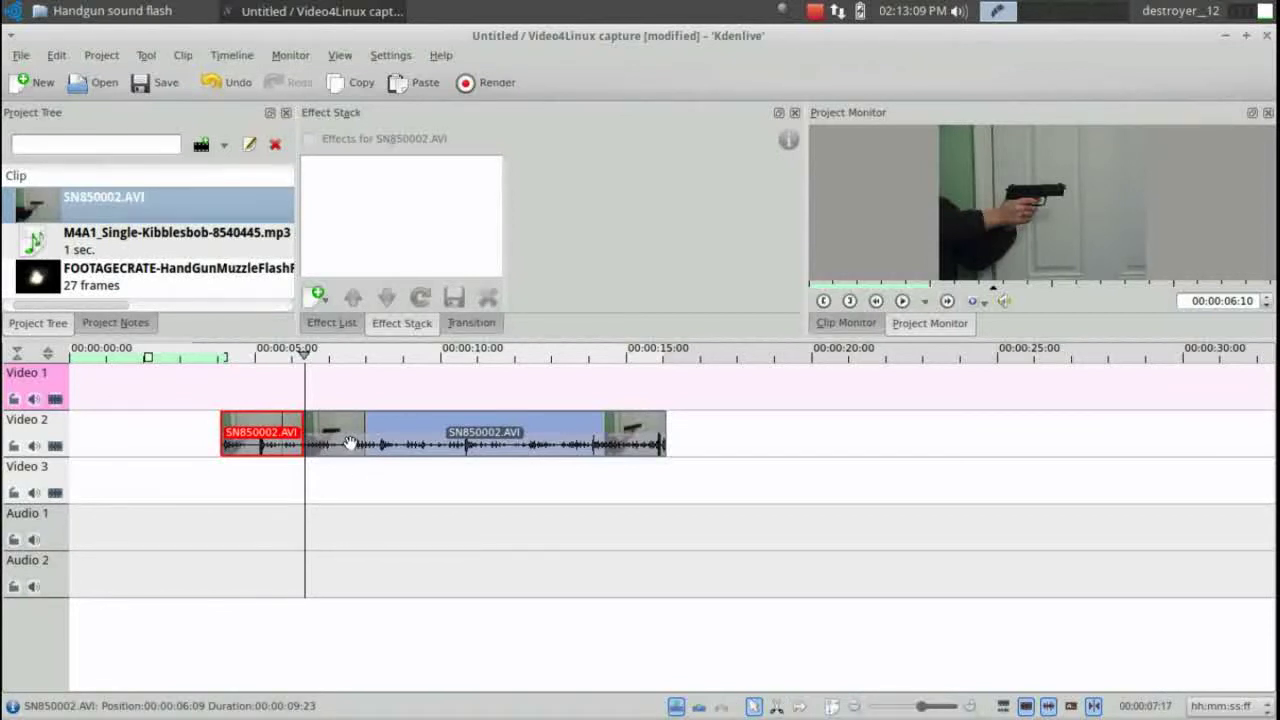
click(350, 443)
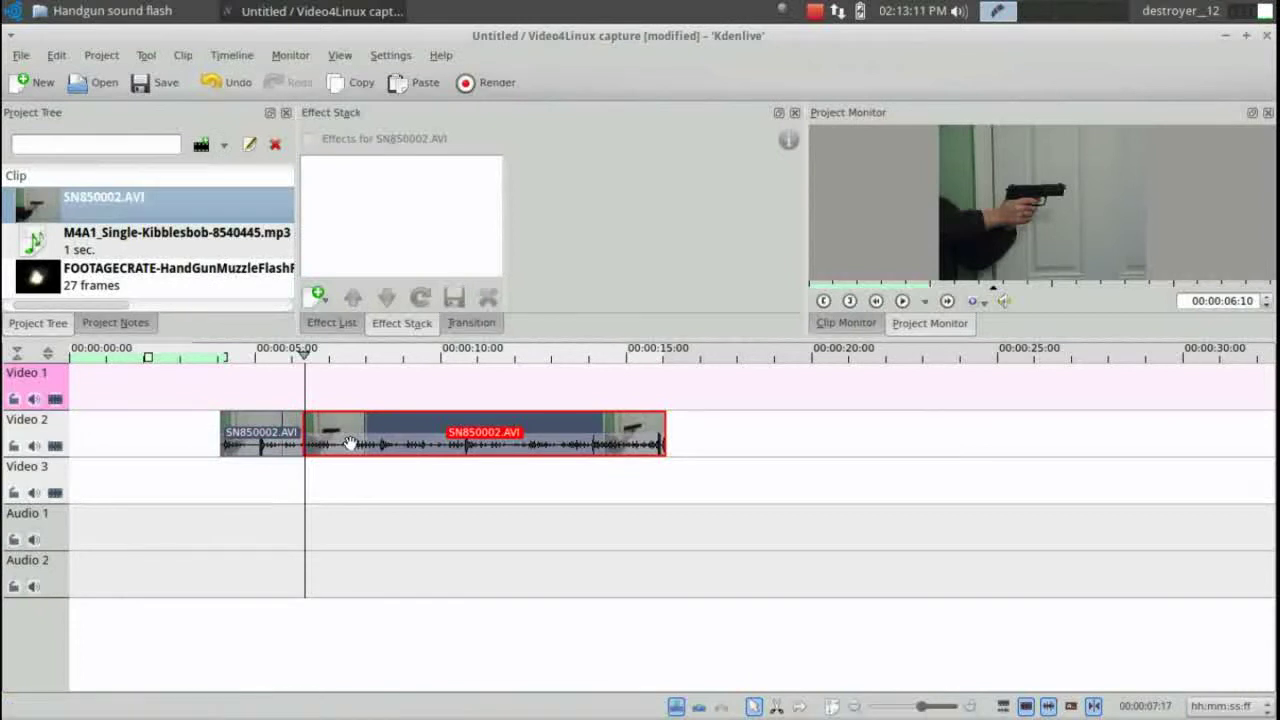
key(Delete)
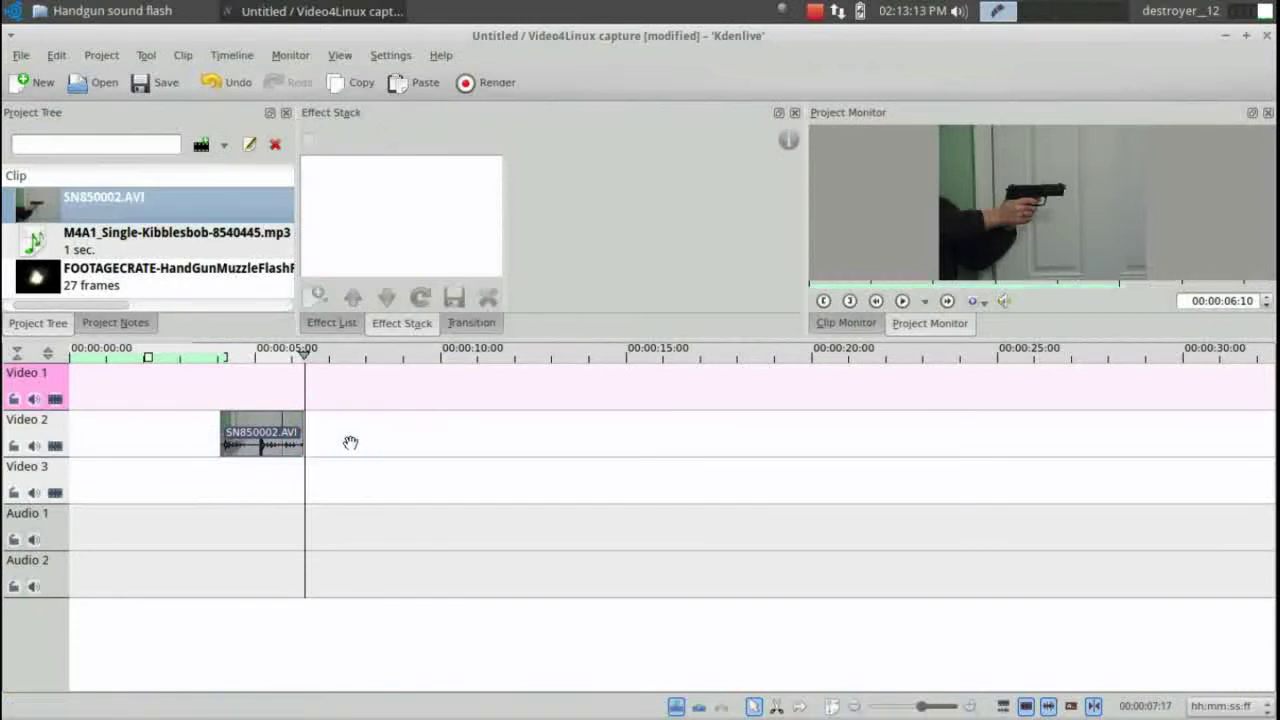
click(216, 357)
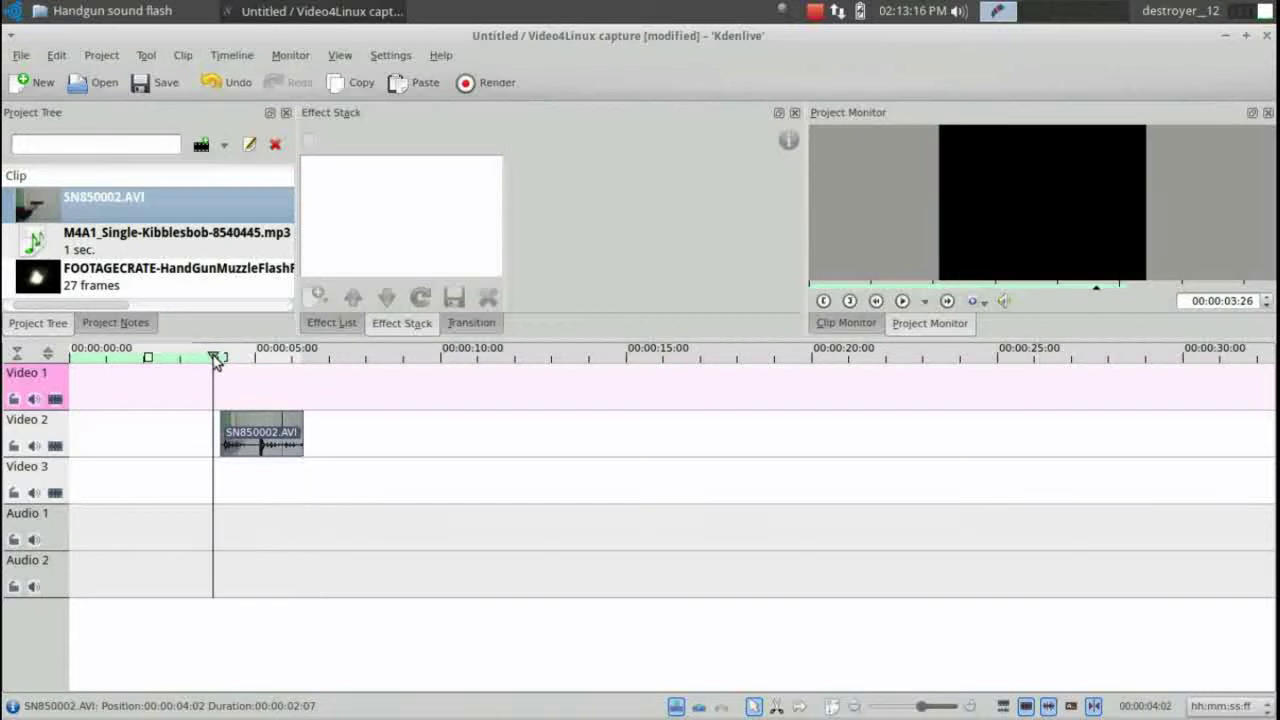
click(901, 301)
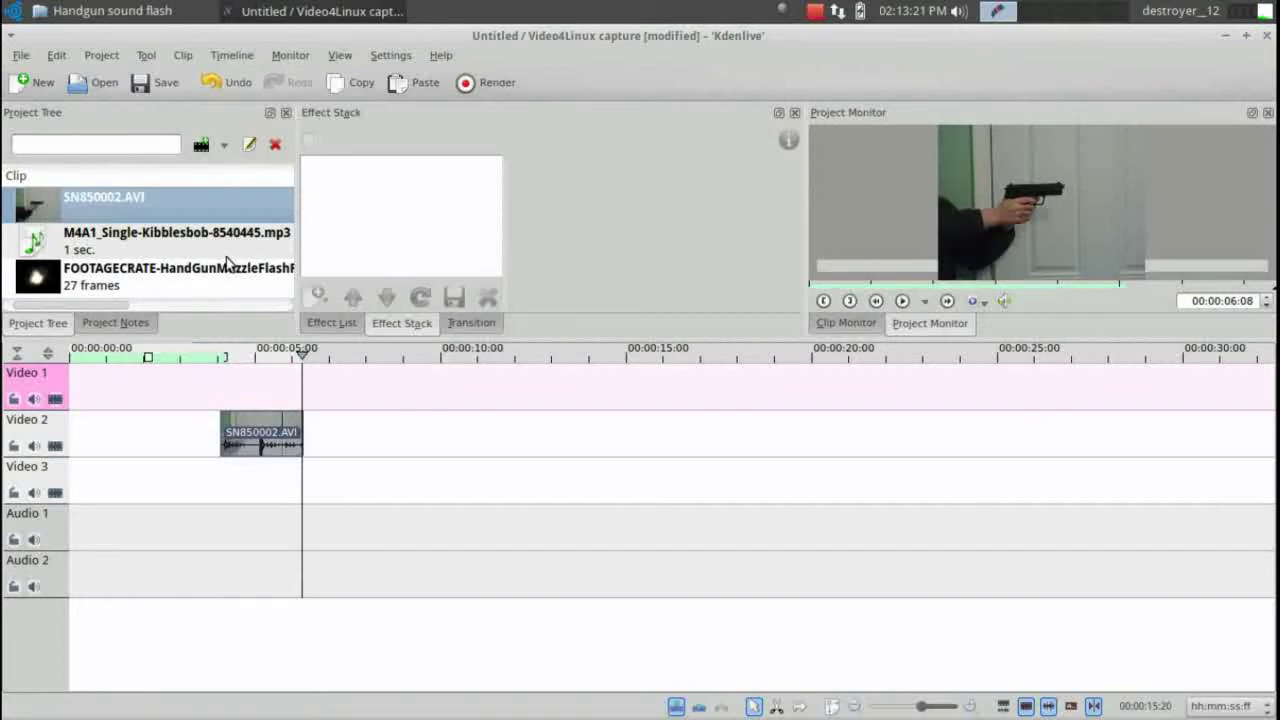
Drop the FOOTAGECRATE muzzle flash clip on Video 2 near 8.5 seconds and play it from its start
click(169, 266)
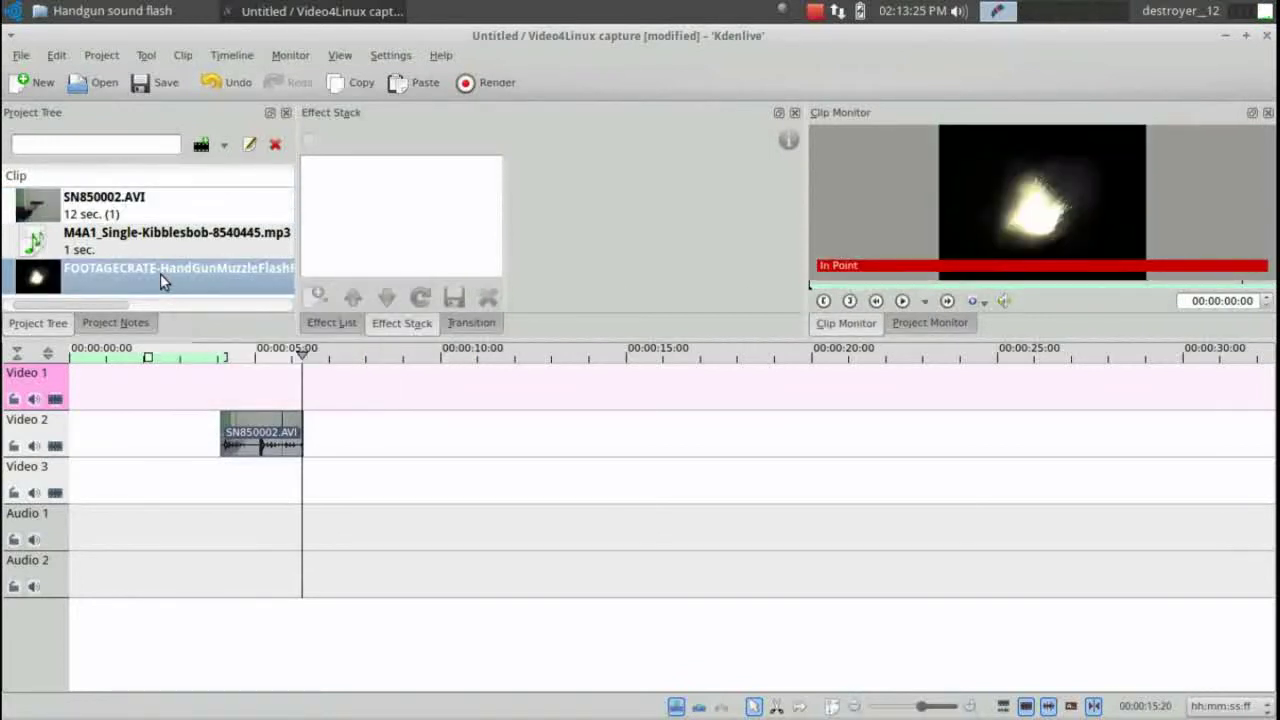
drag(160, 280, 392, 432)
click(387, 362)
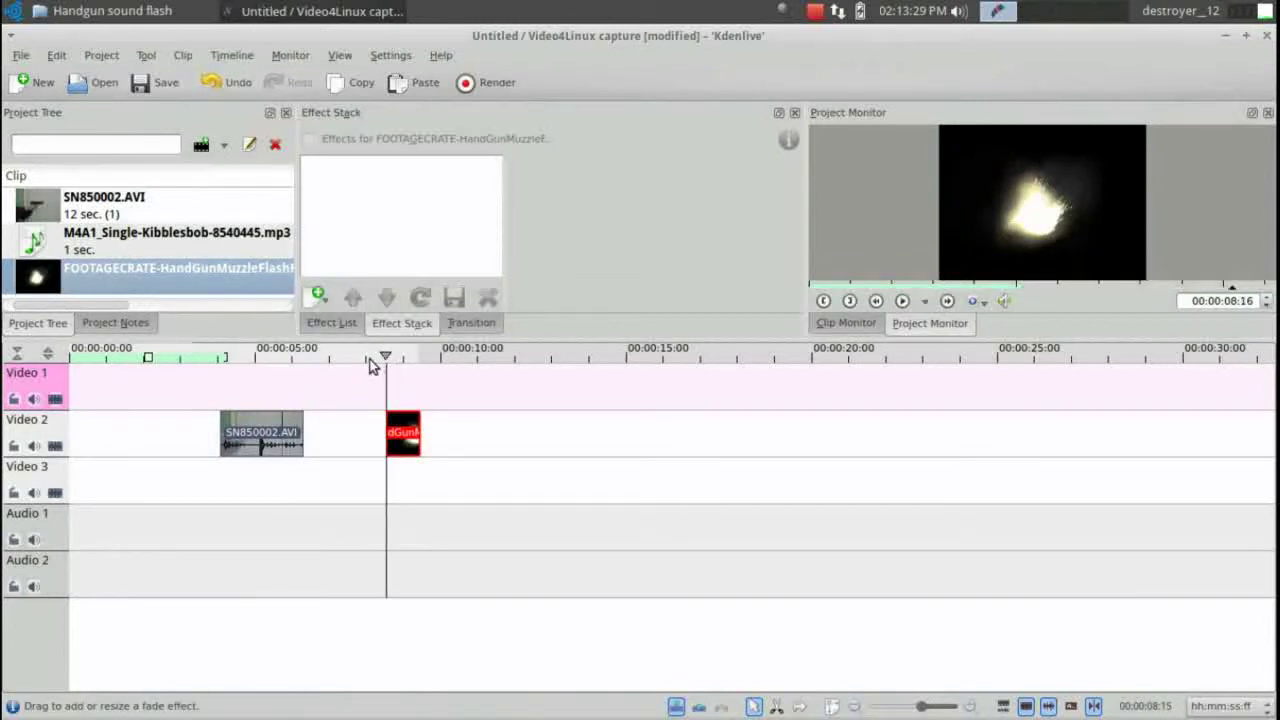
click(371, 362)
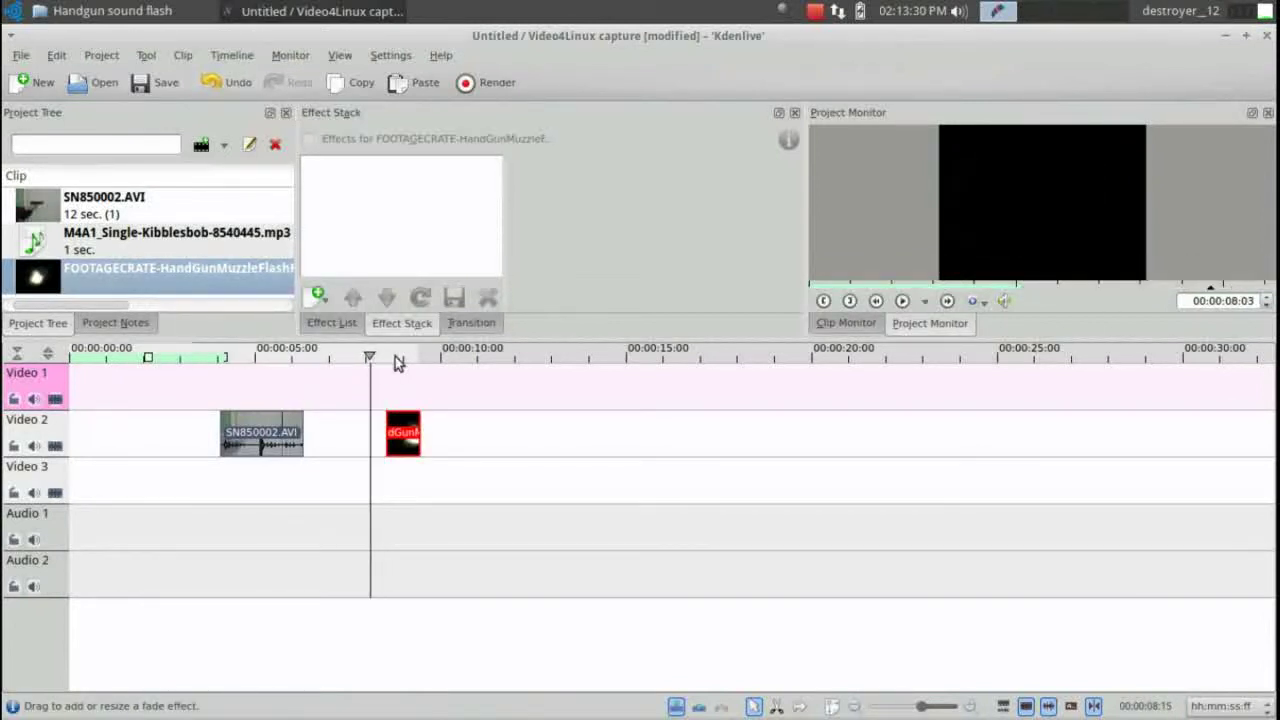
click(903, 301)
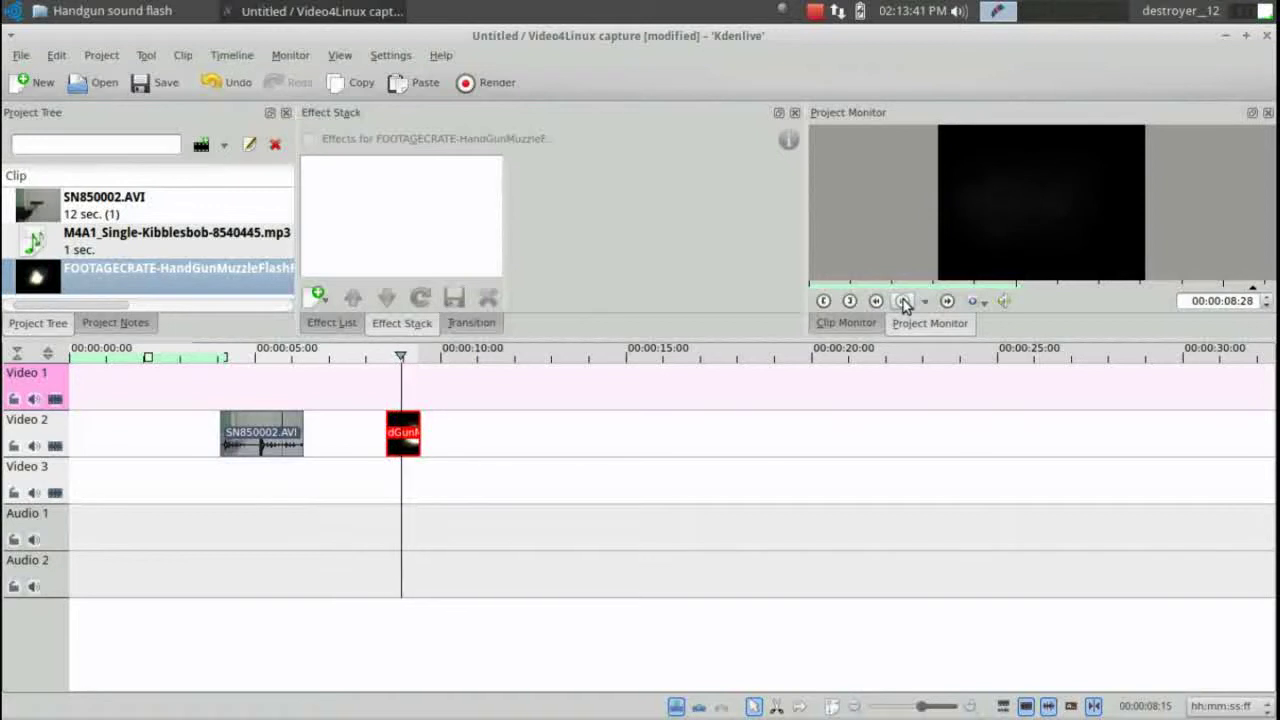
click(903, 301)
click(375, 358)
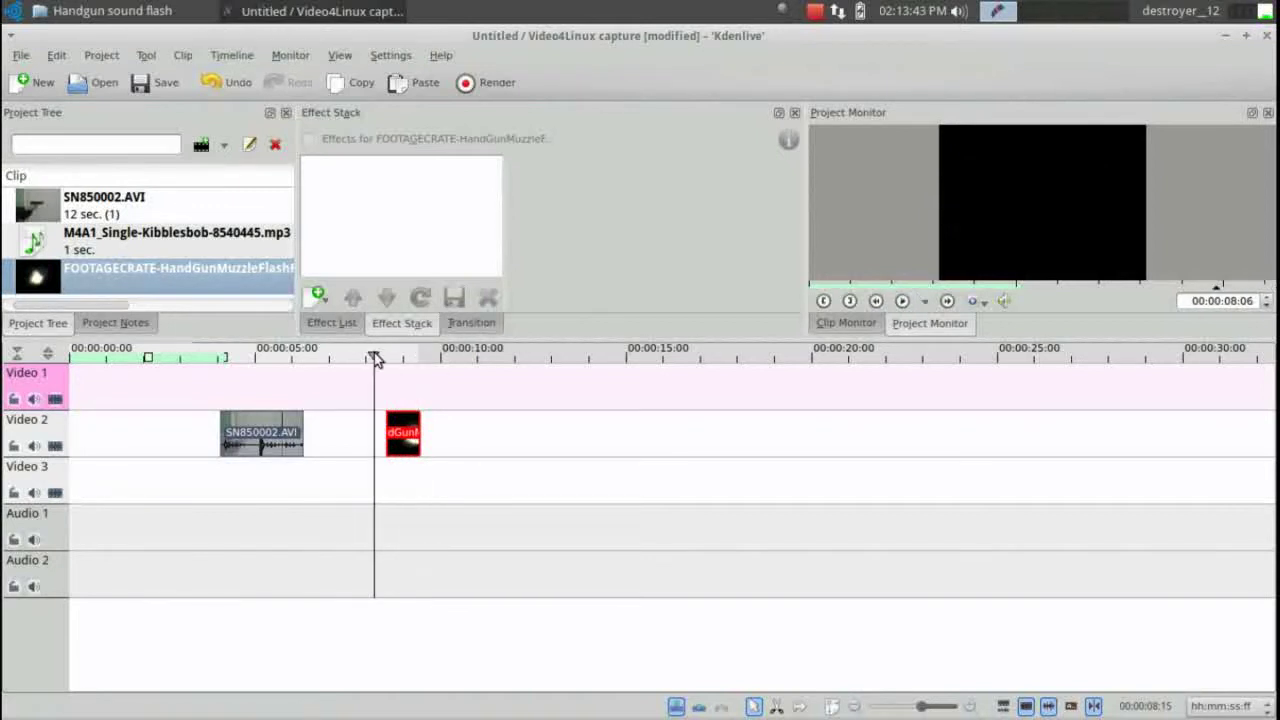
click(900, 303)
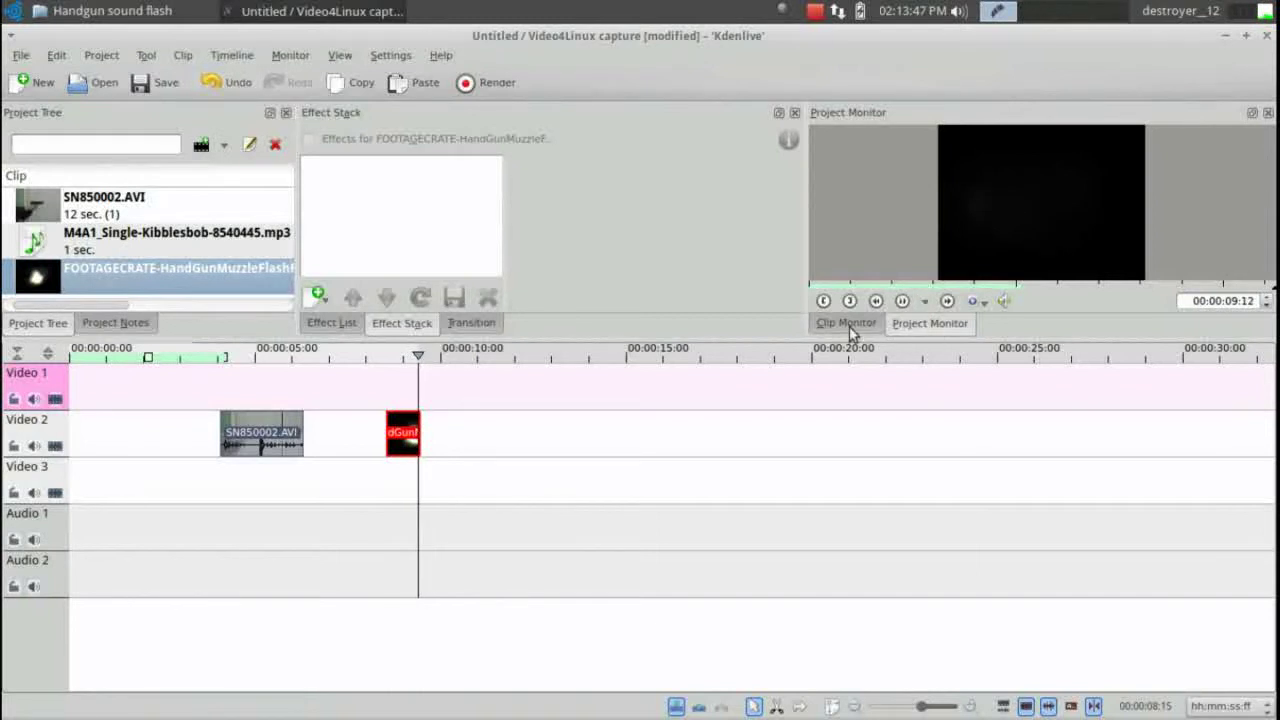
Find the gunshot frame at 00:00:05:05 and move the flash clip onto Video 1 there
click(222, 358)
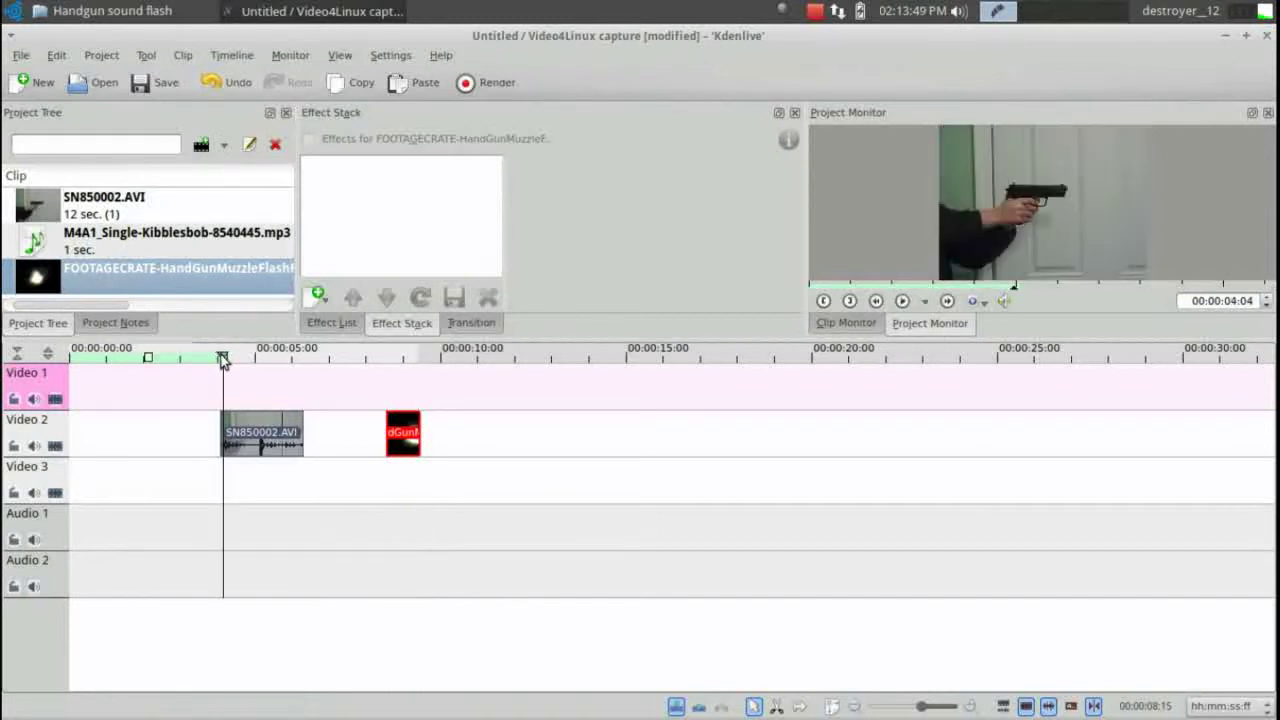
key(Right)
key(Right)
key(Right)
key(Right)
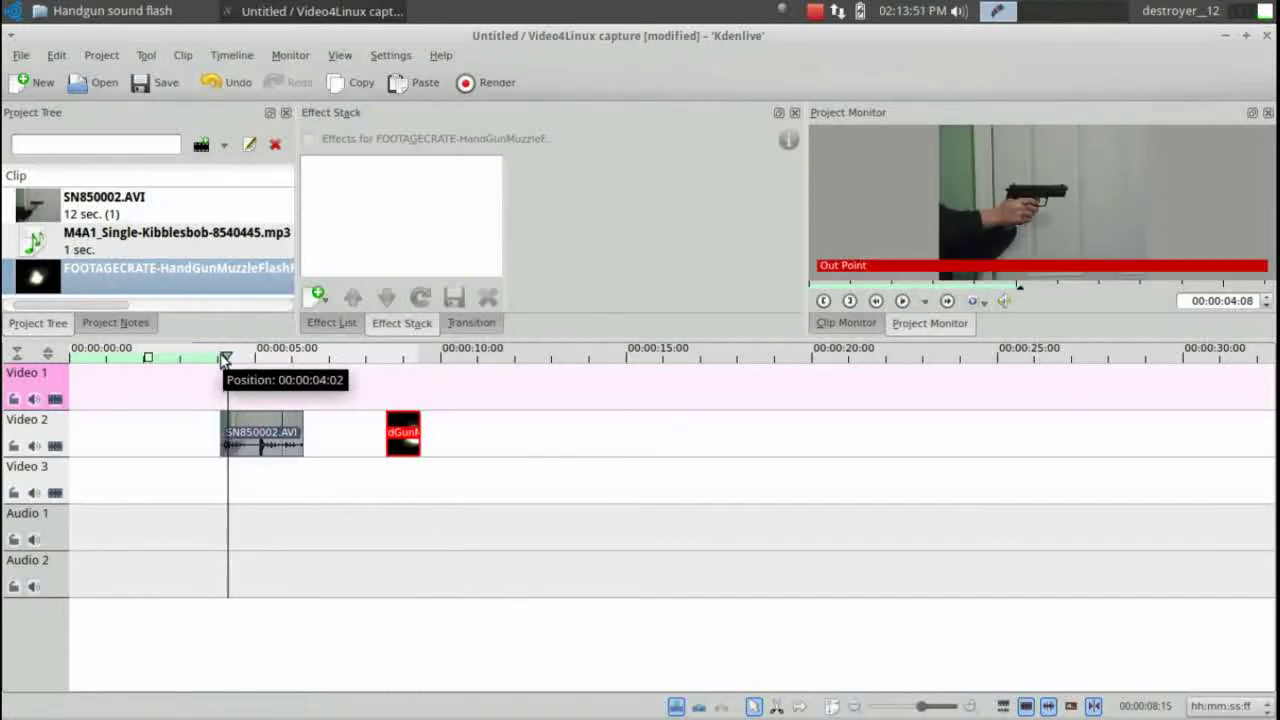
key(Right)
key(Right)
key(Right)
key(Right)
key(Right)
key(Right)
key(Right)
key(Right)
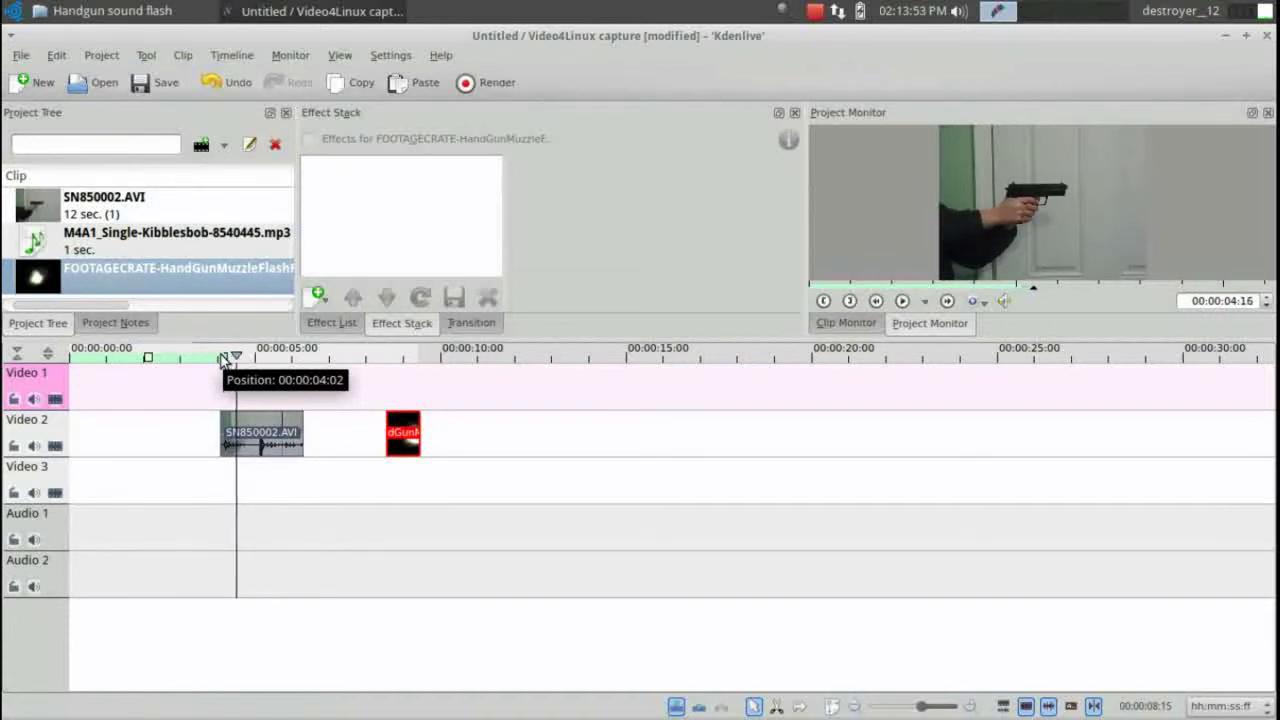
key(Right)
key(Right)
key(Right)
key(Right)
key(Right)
key(Right)
key(Right)
key(Right)
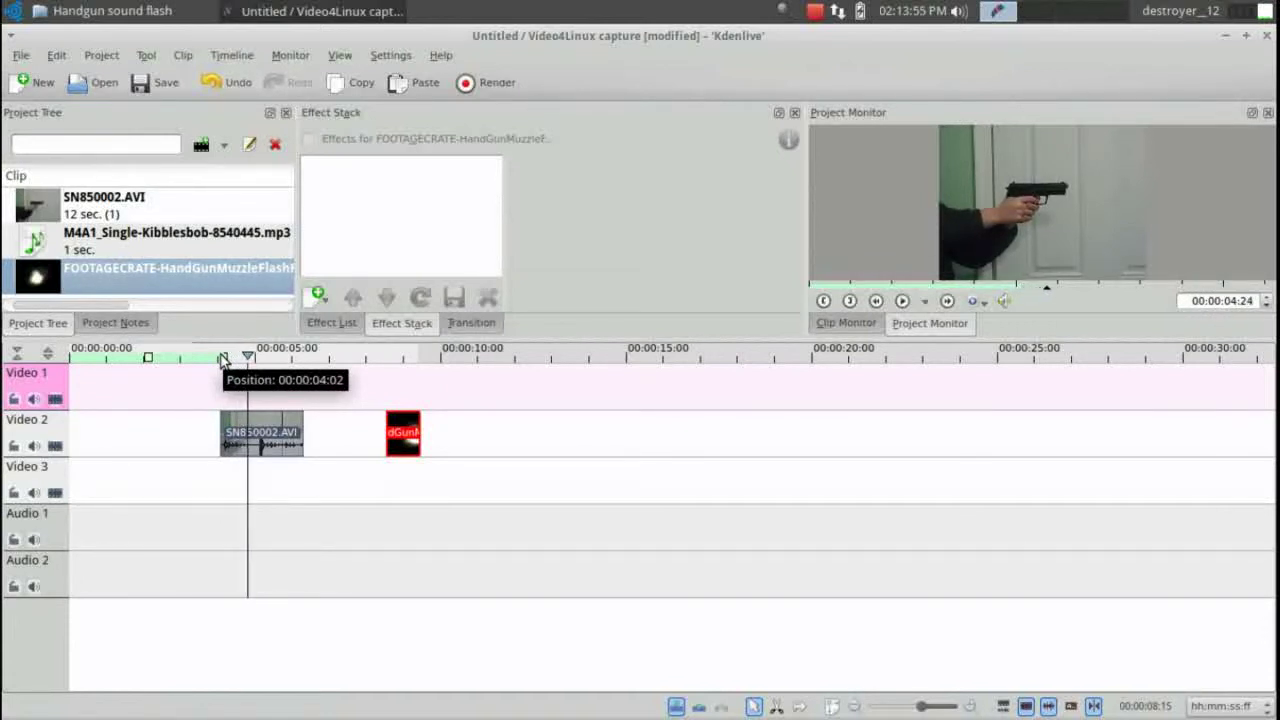
key(Right)
key(Right)
key(Right)
key(Right)
key(Right)
key(Right)
key(Right)
key(Right)
key(Right)
key(Right)
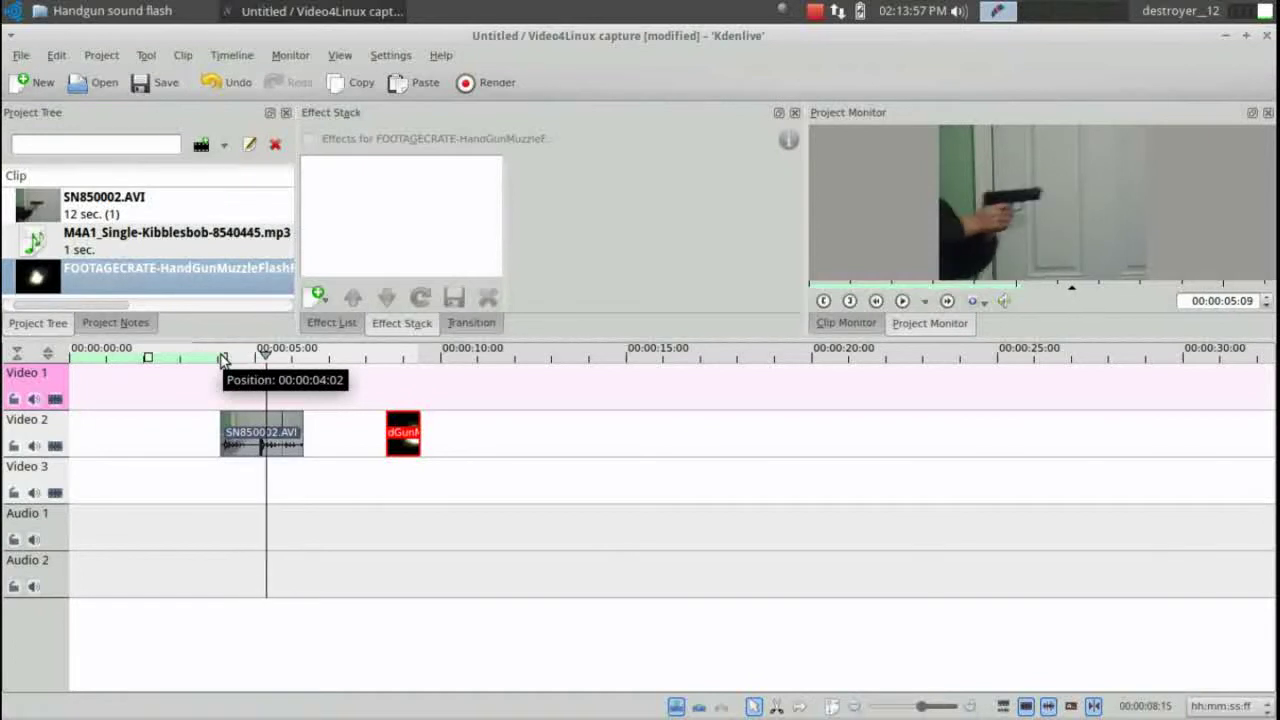
key(Left)
key(Left)
key(Left)
key(Left)
key(Left)
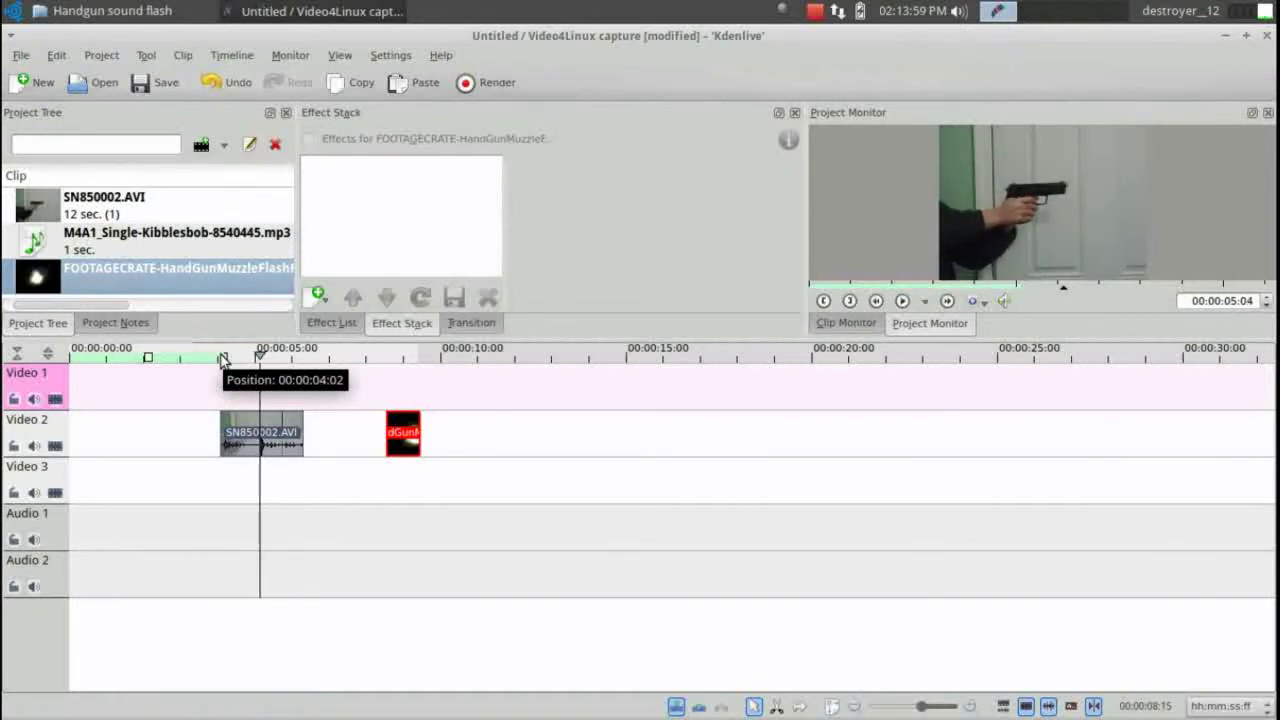
key(Right)
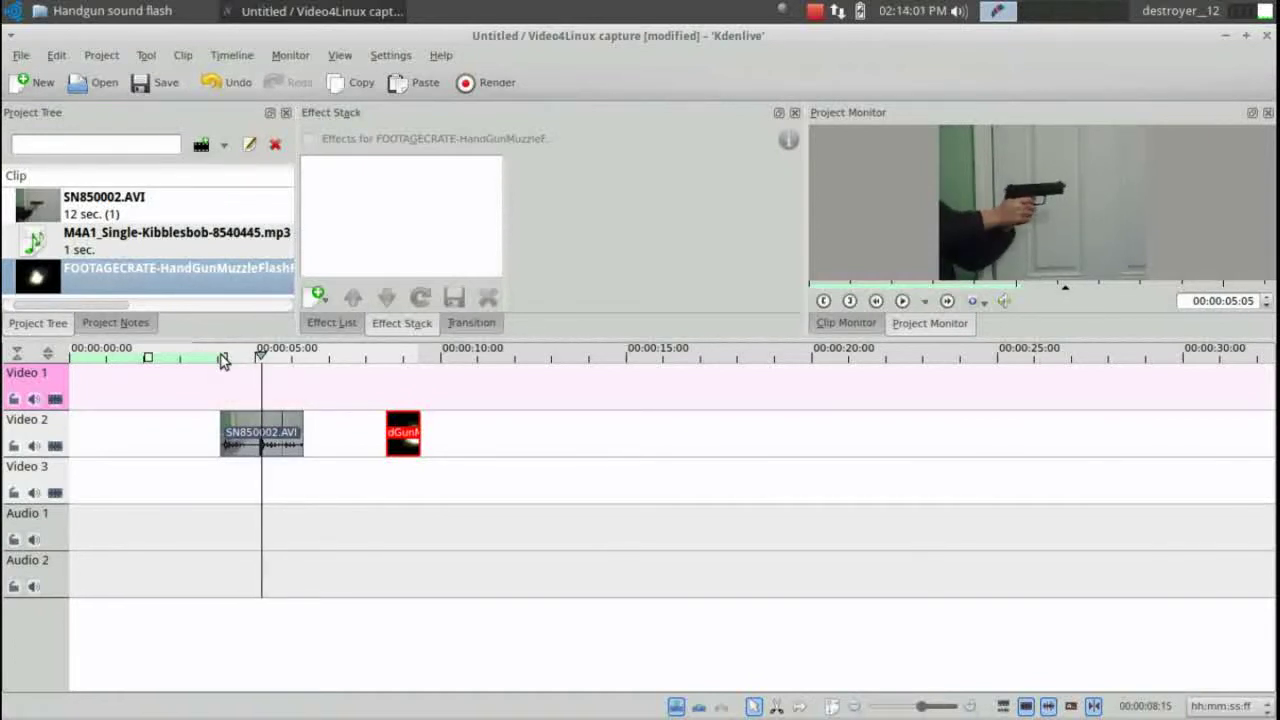
drag(398, 440, 272, 400)
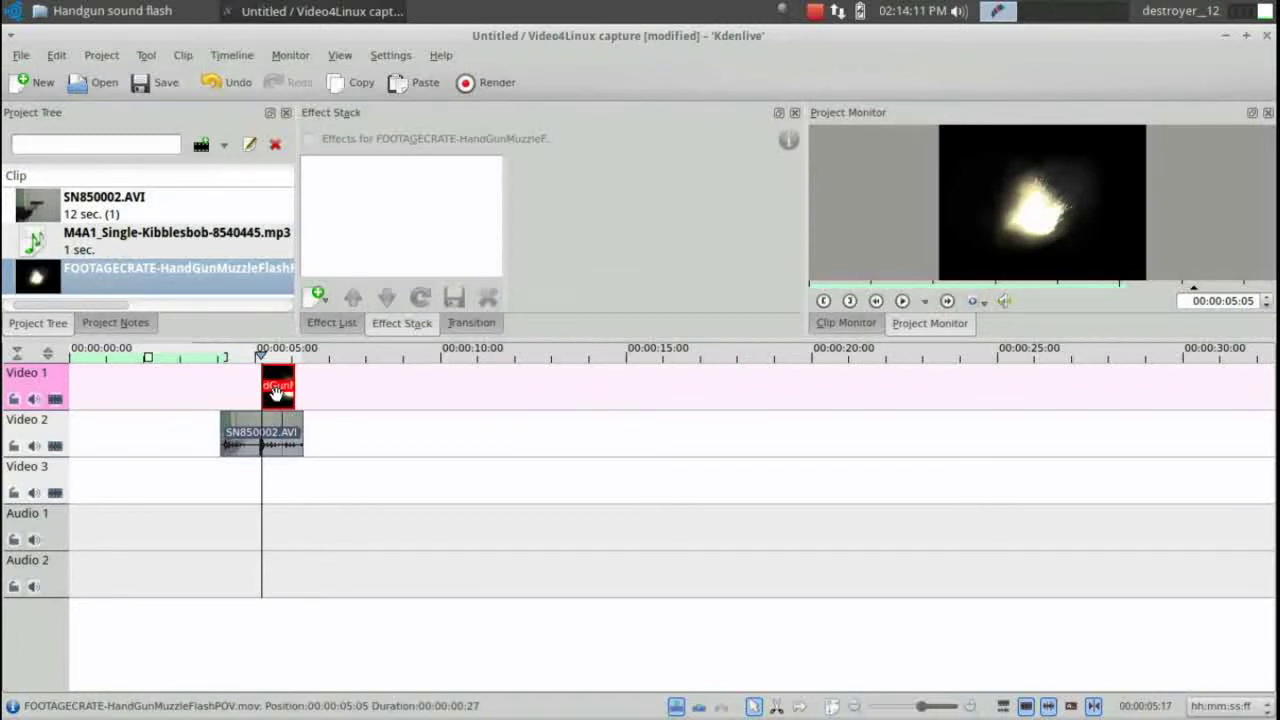
Add a screen transition to the flash clip and play the composite from just before the flash
right_click(276, 393)
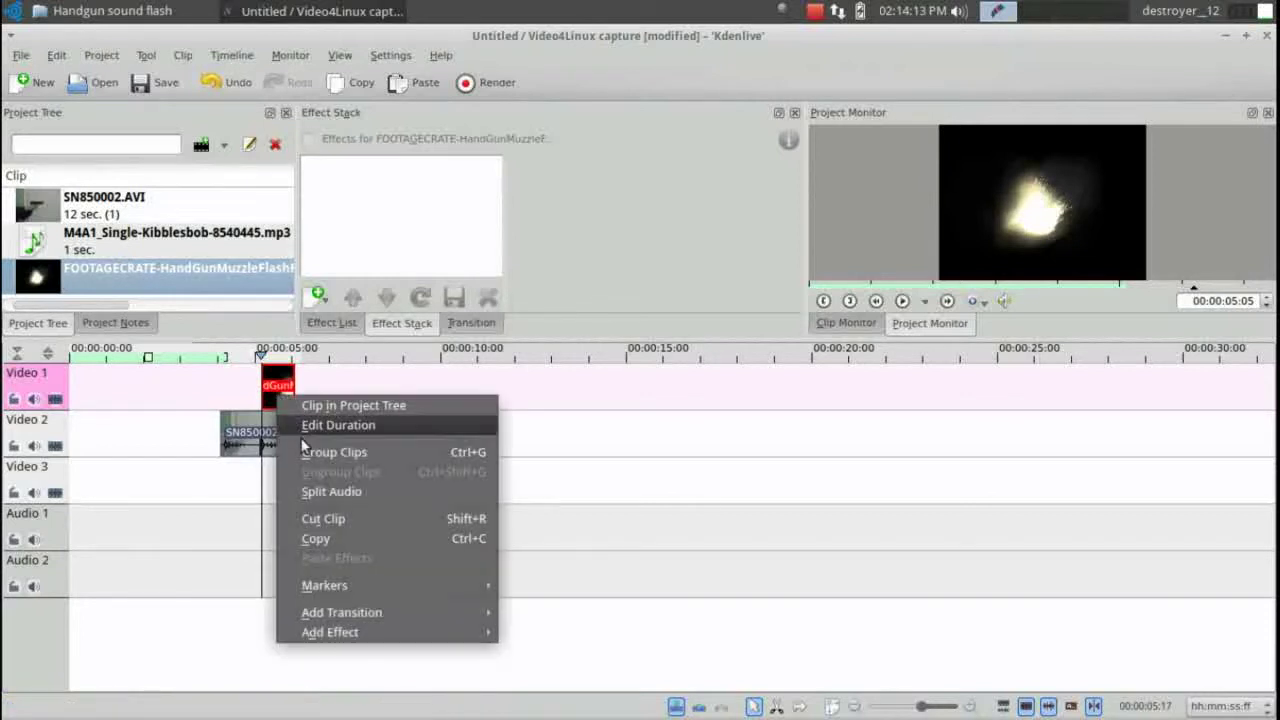
mouse_move(362, 612)
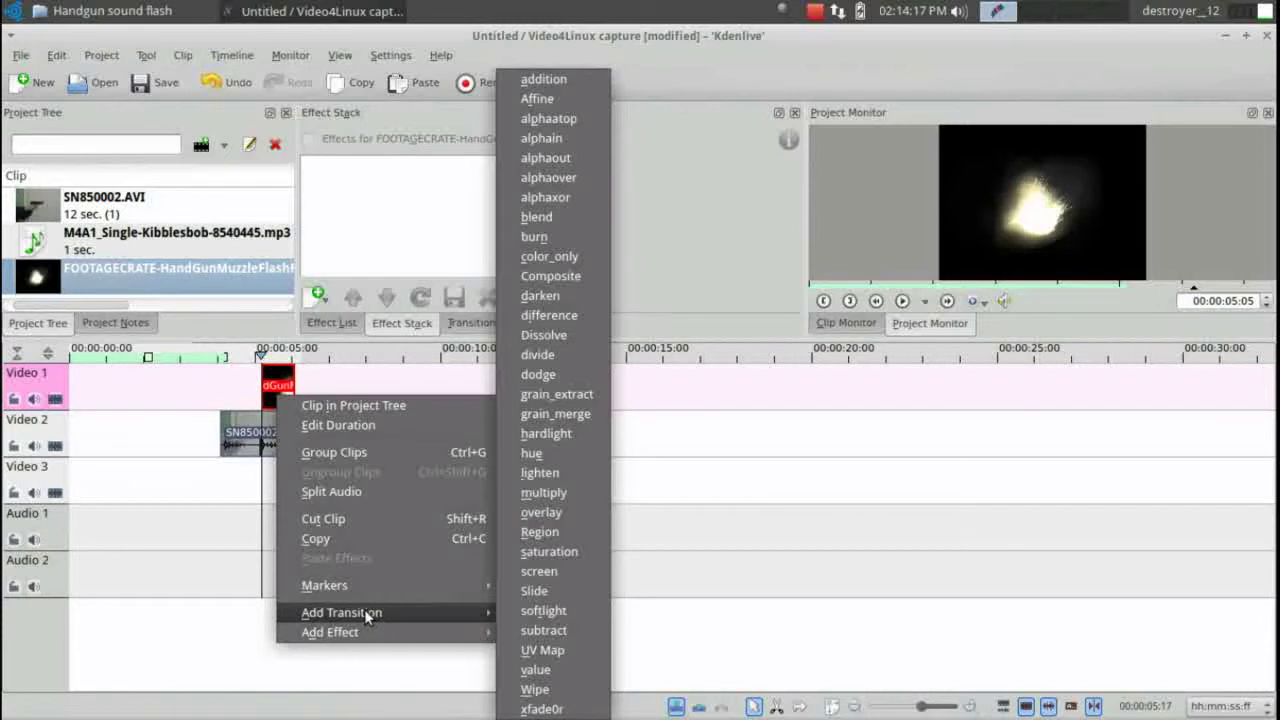
click(548, 573)
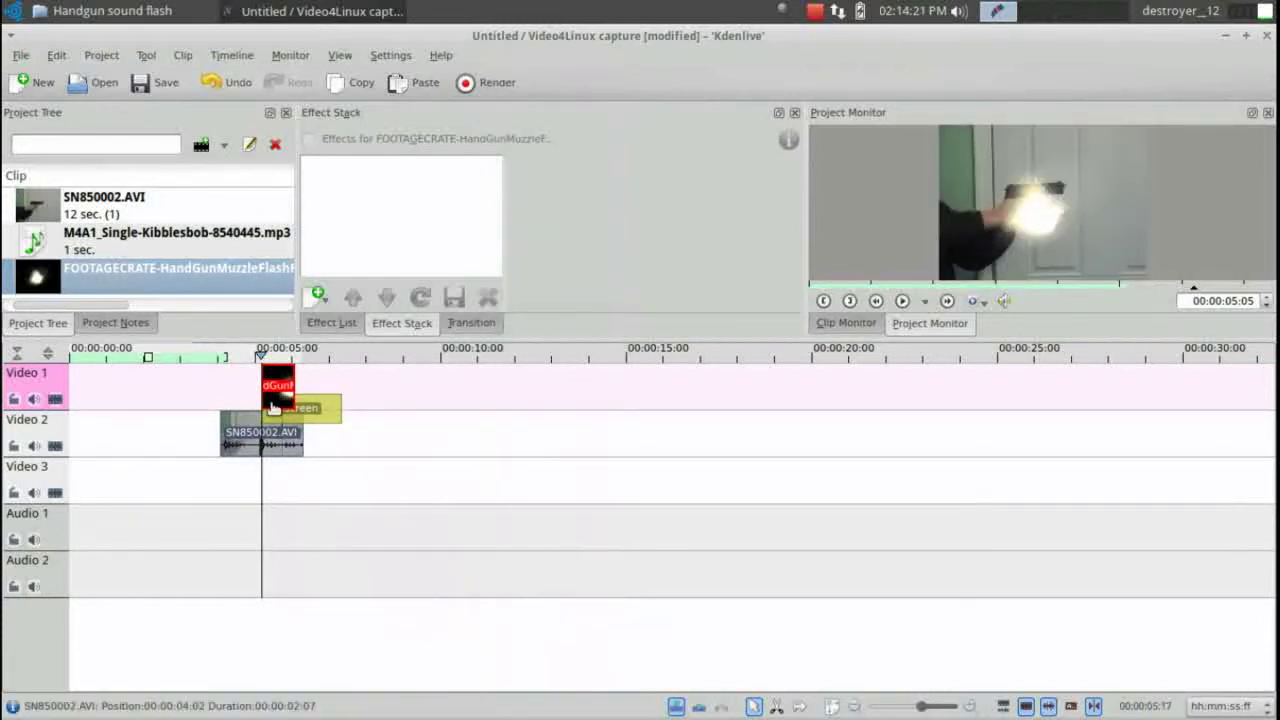
click(235, 355)
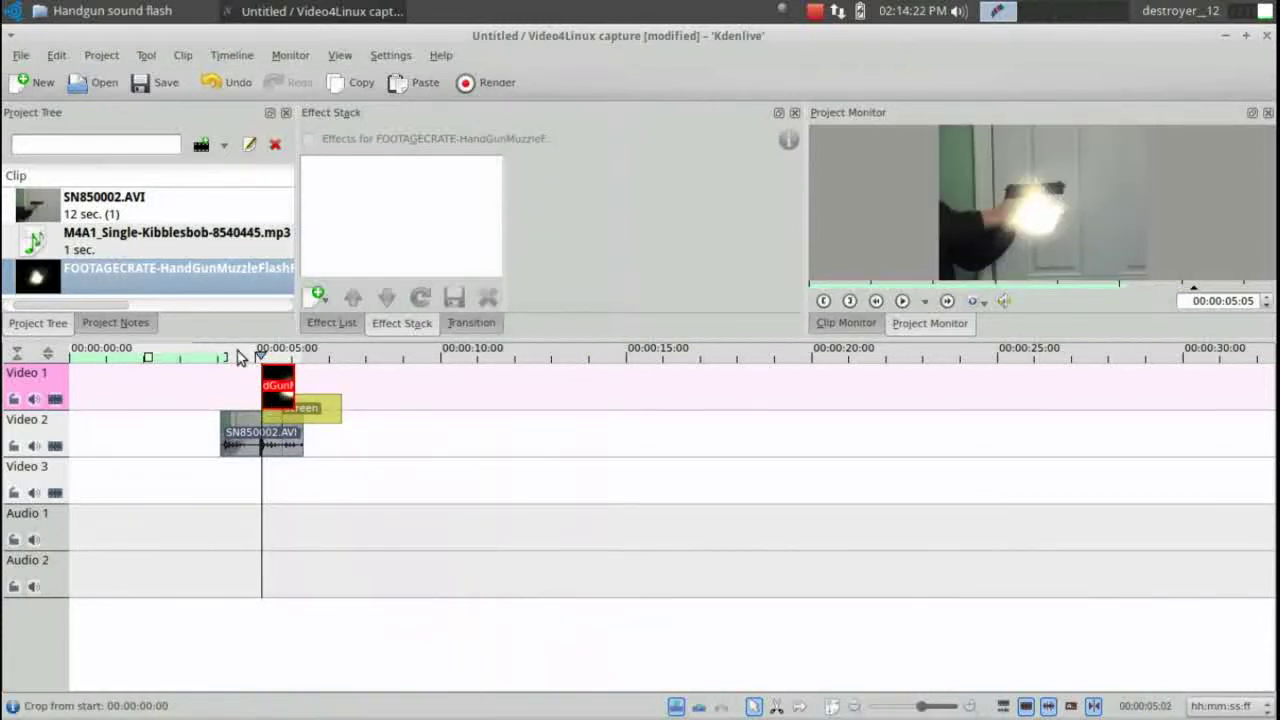
click(906, 301)
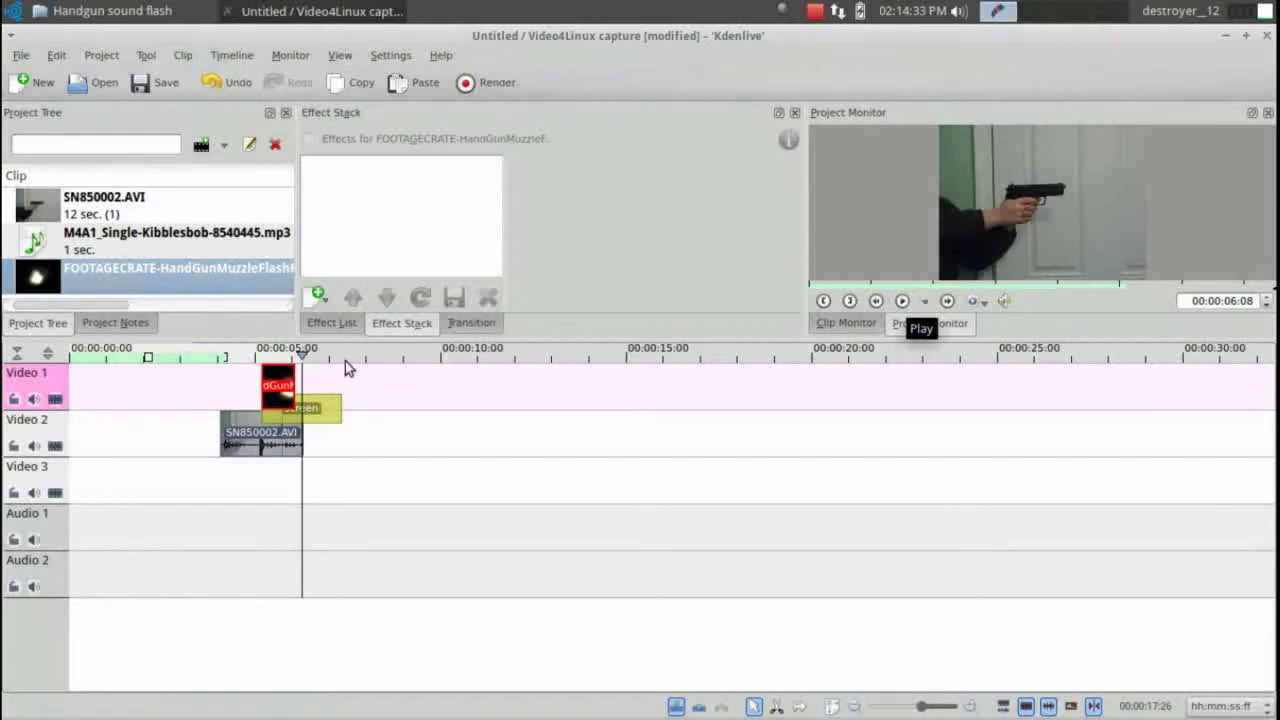
right_click(273, 386)
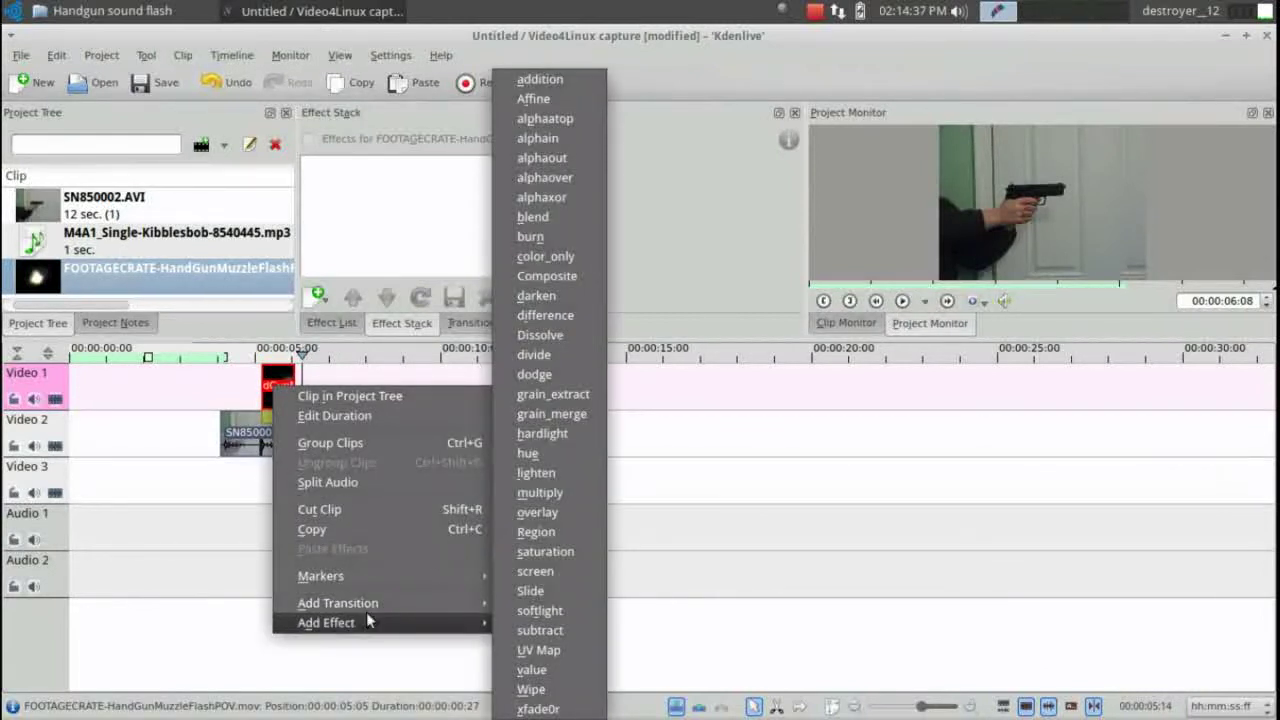
mouse_move(572, 609)
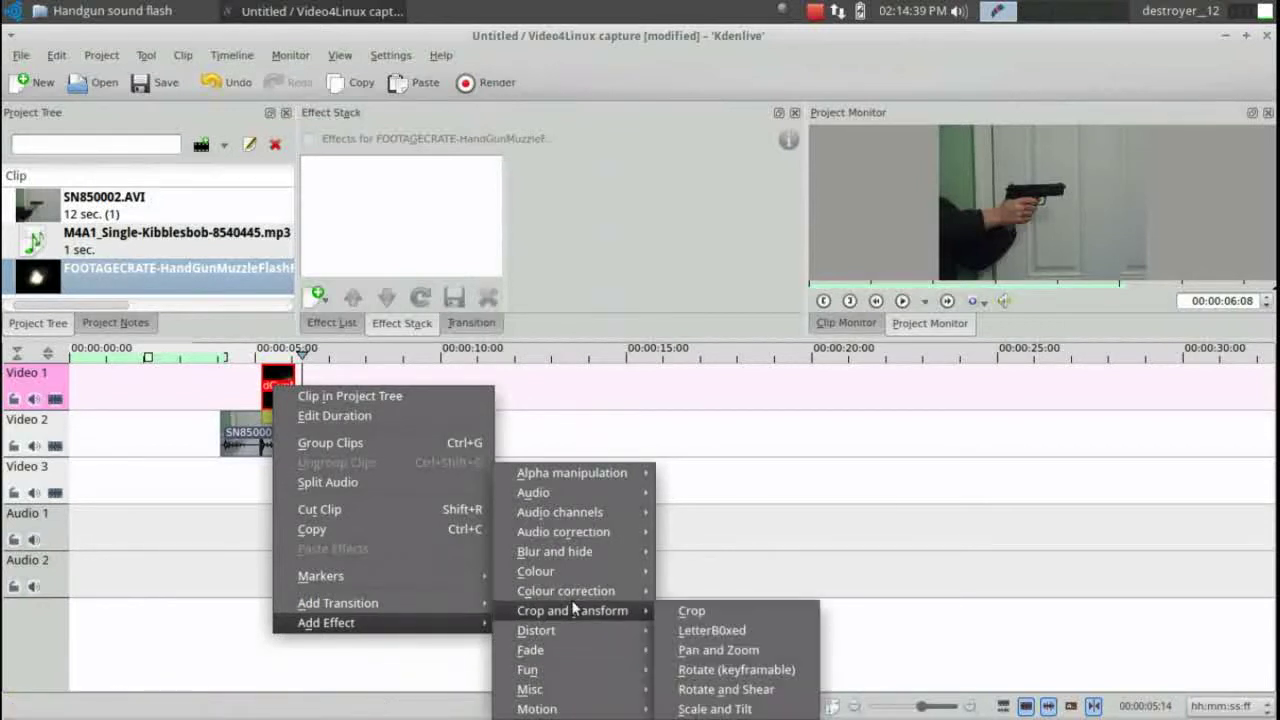
Apply Rotate and Shear to the flash clip and step back to frame 00:00:05:05
click(726, 689)
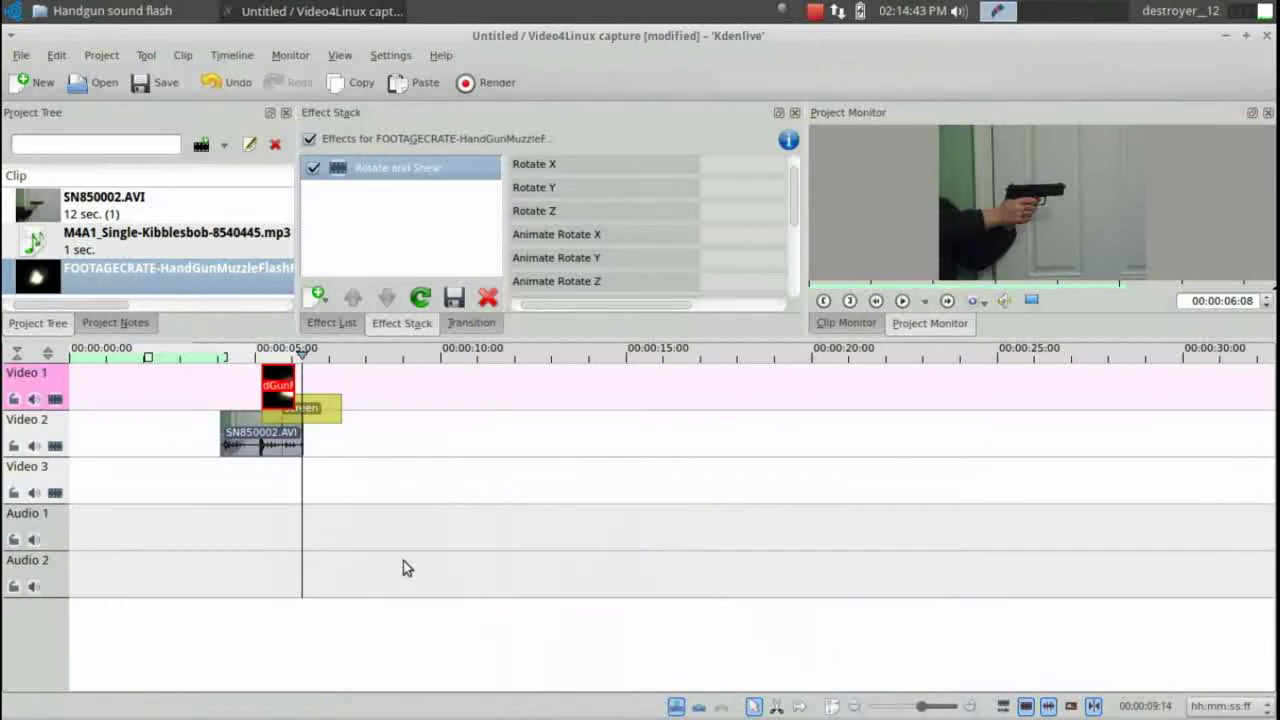
key(Left)
key(Left)
key(Left)
key(Left)
key(Left)
key(Left)
key(Left)
key(Left)
key(Left)
key(Left)
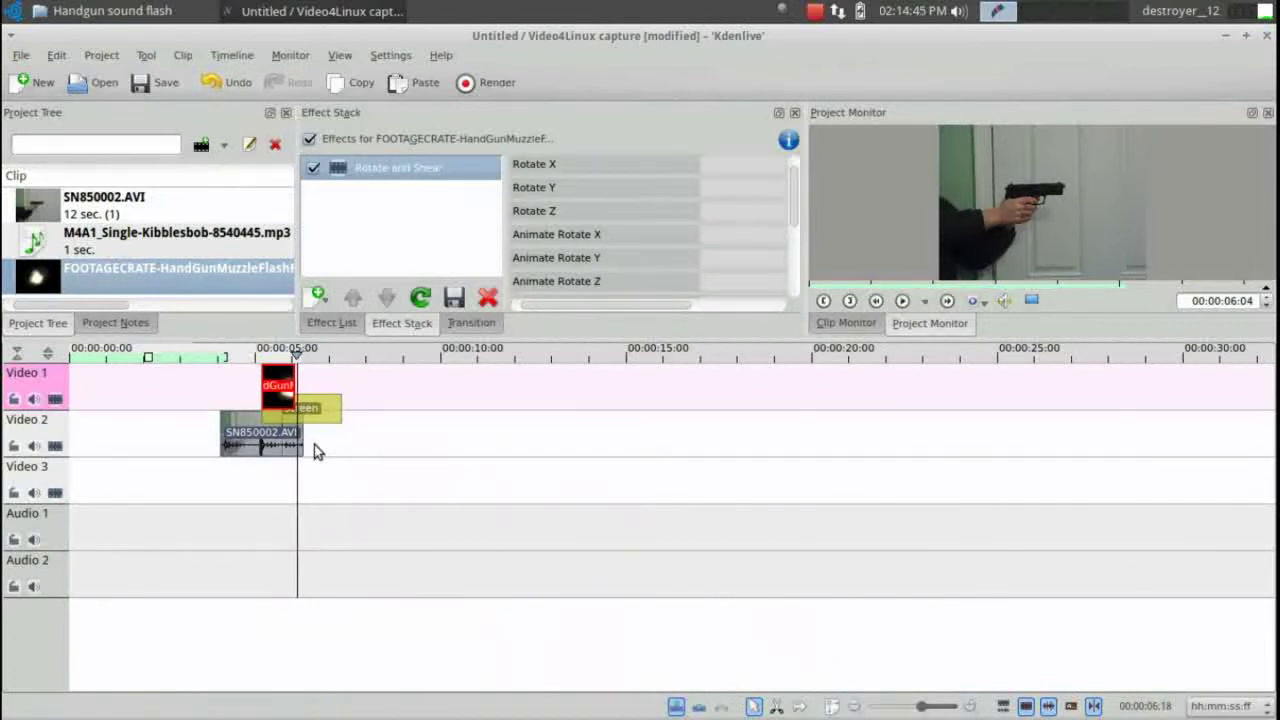
key(Left)
key(Left)
key(Left)
key(Left)
key(Left)
key(Left)
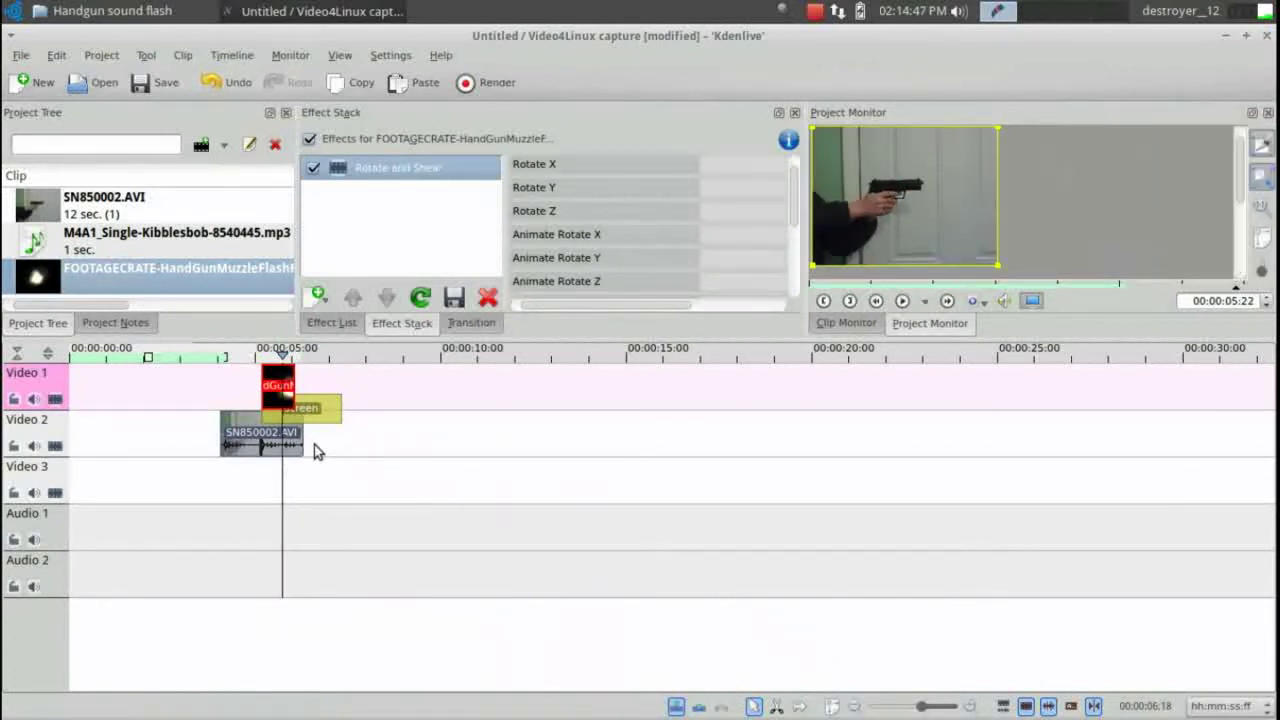
key(Left)
key(Left)
key(Left)
key(Left)
key(Left)
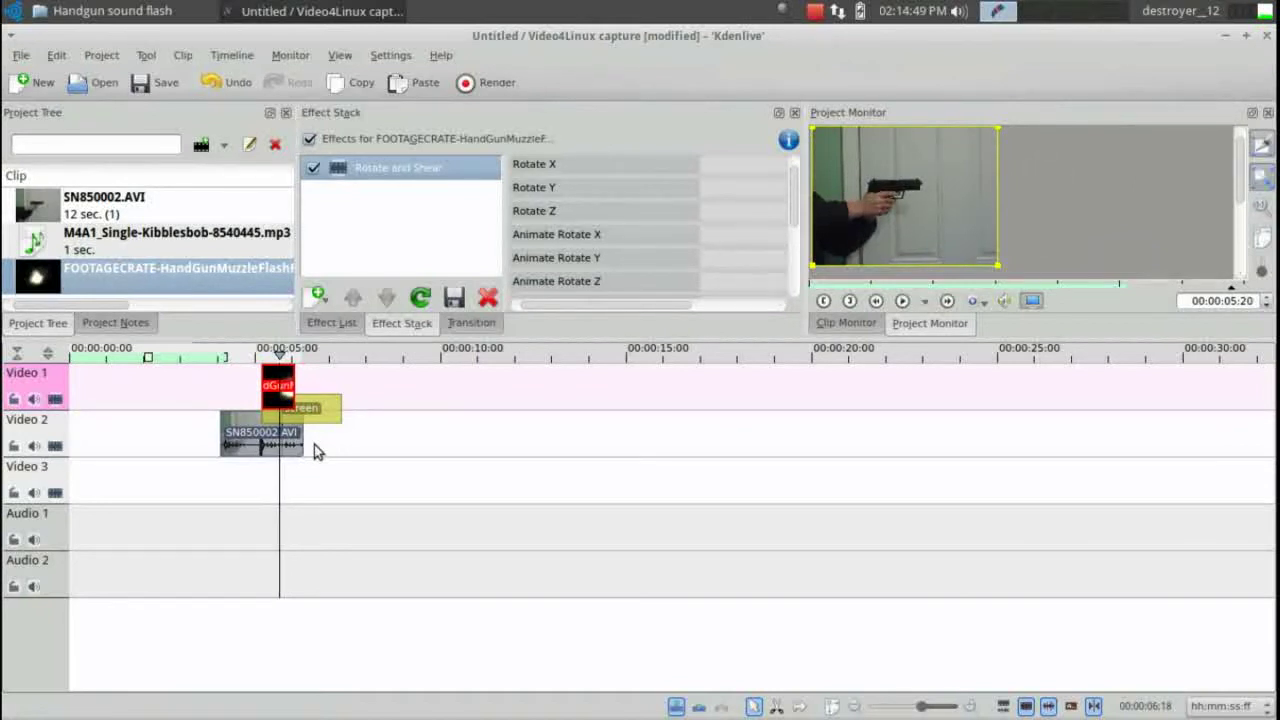
key(Left)
key(Left)
key(Left)
key(Left)
key(Left)
key(Left)
key(Left)
key(Left)
key(Left)
key(Left)
key(Left)
key(Left)
key(Left)
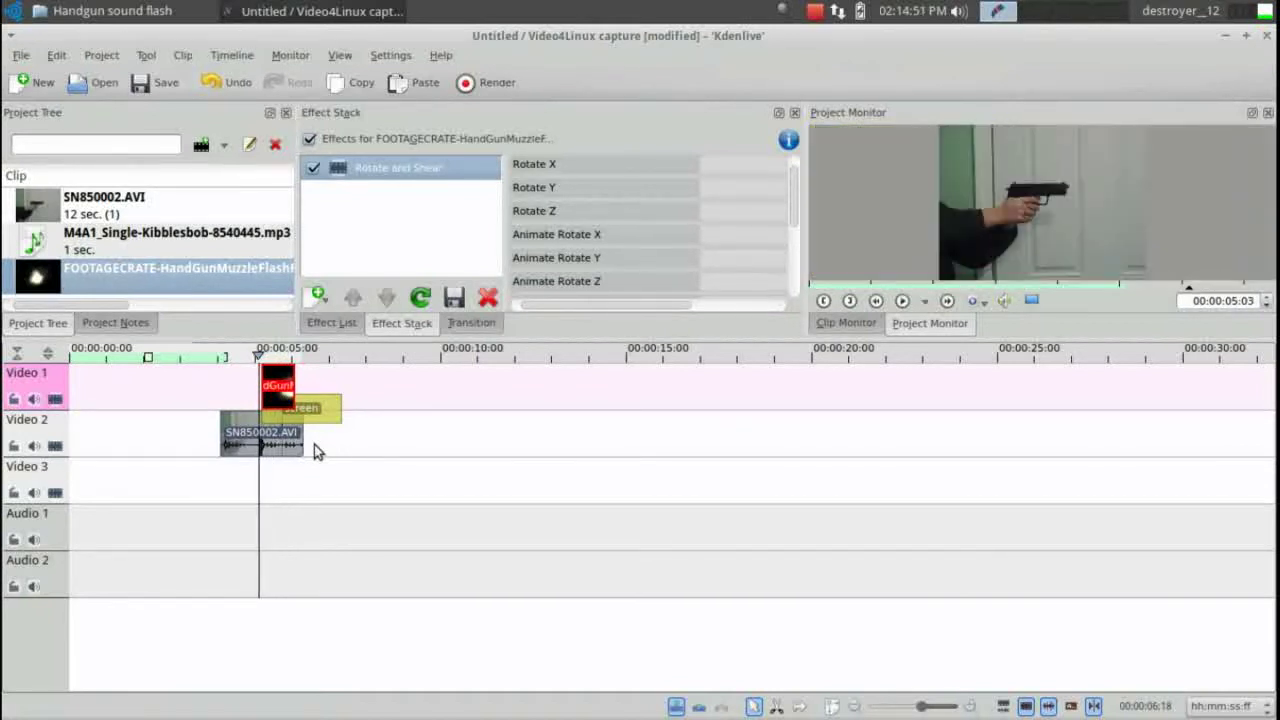
key(Right)
key(Right)
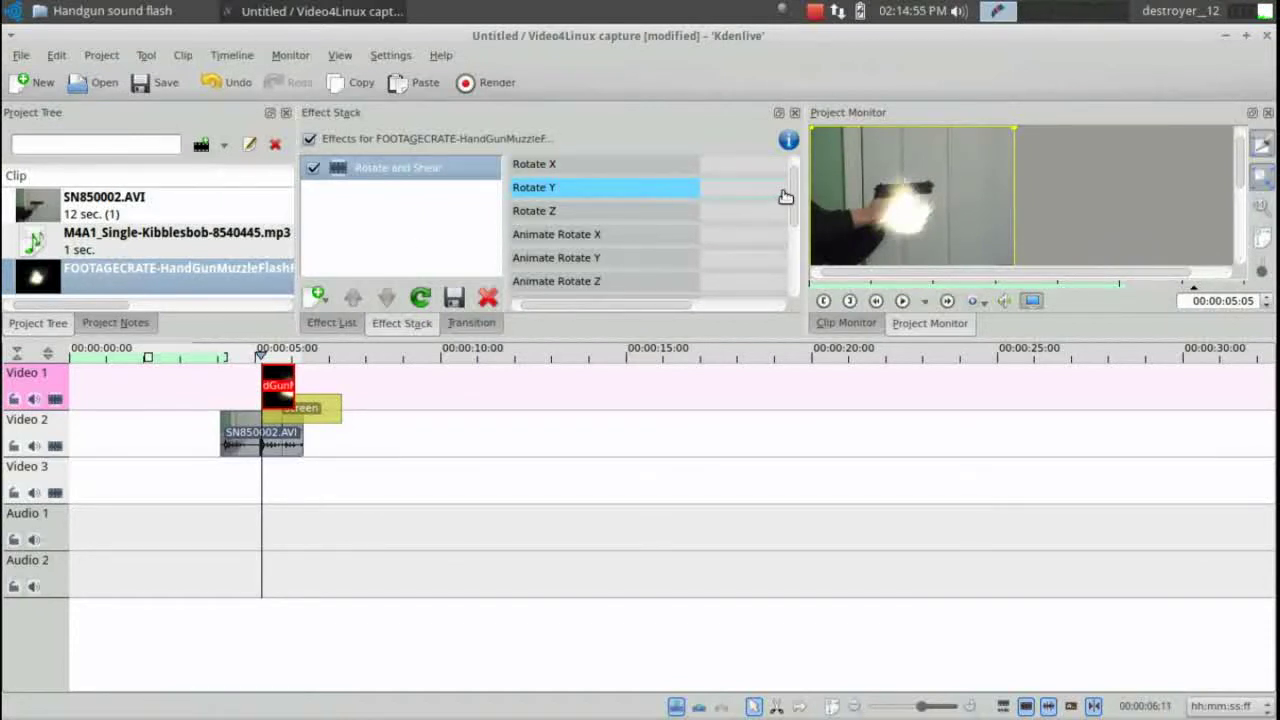
Set the flash's Rotate and Shear position to X 150 and Y -100
drag(792, 195, 798, 256)
double_click(548, 250)
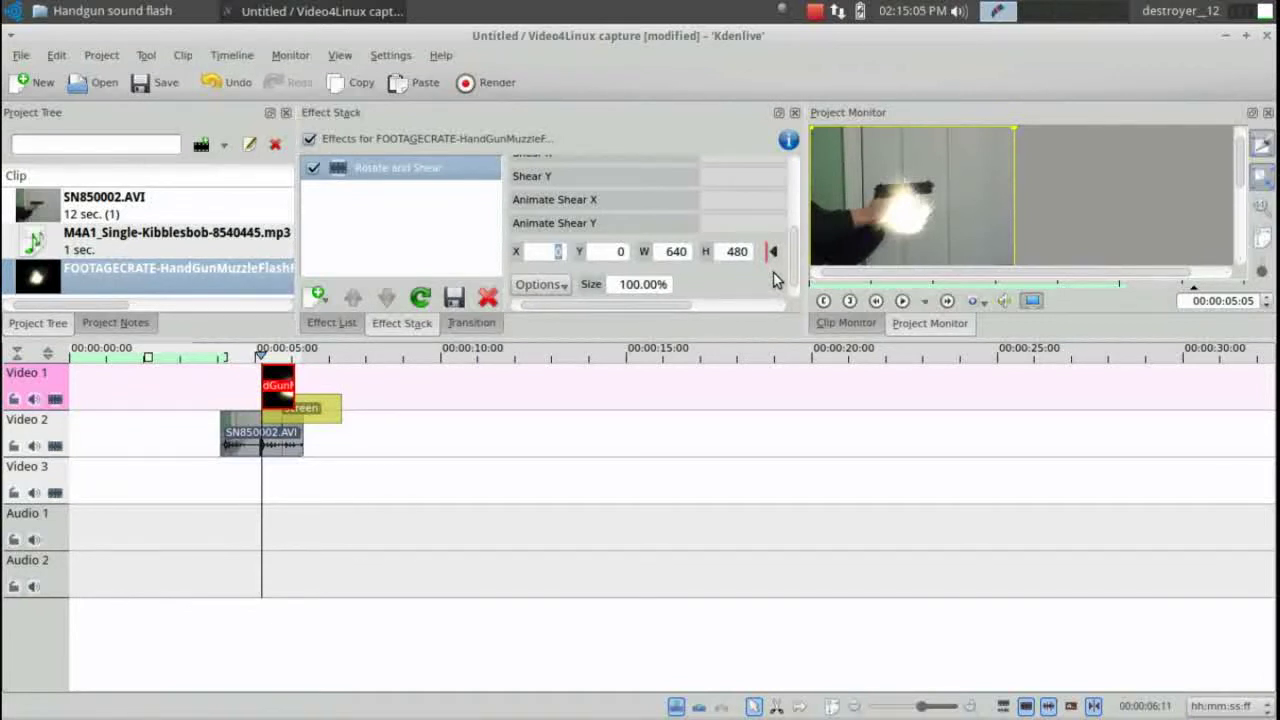
text(200)
key(Return)
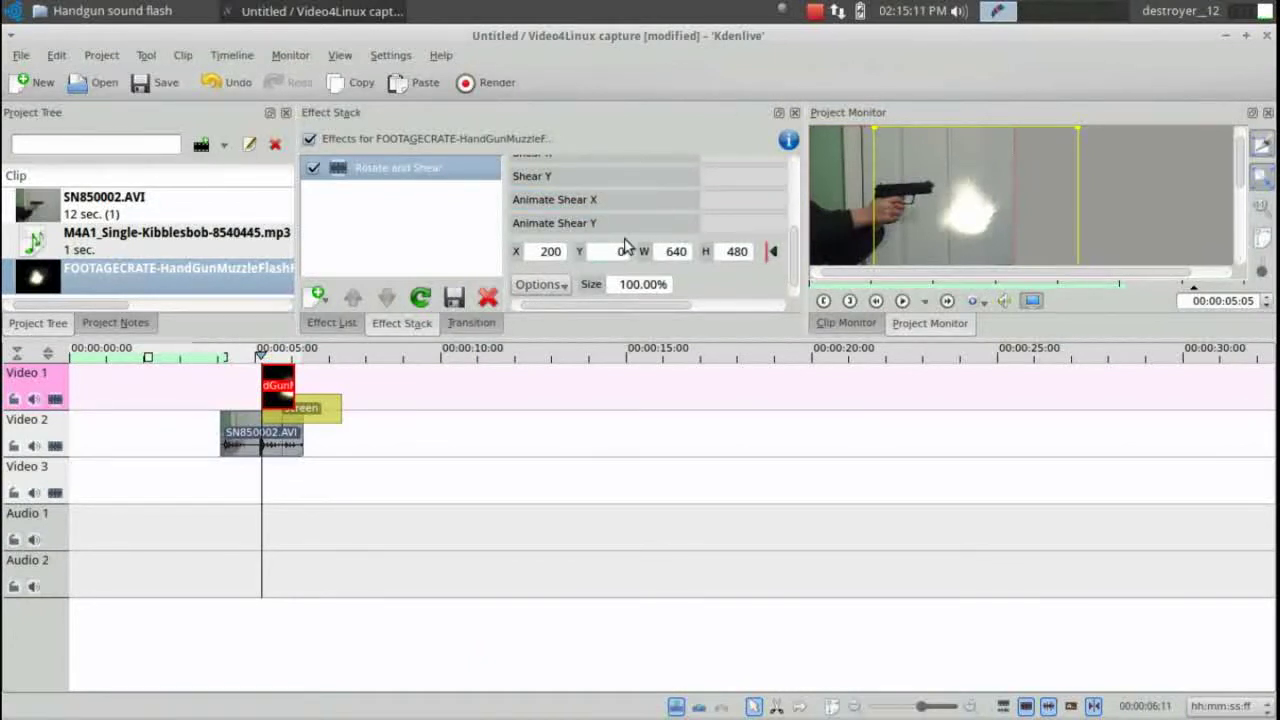
double_click(622, 251)
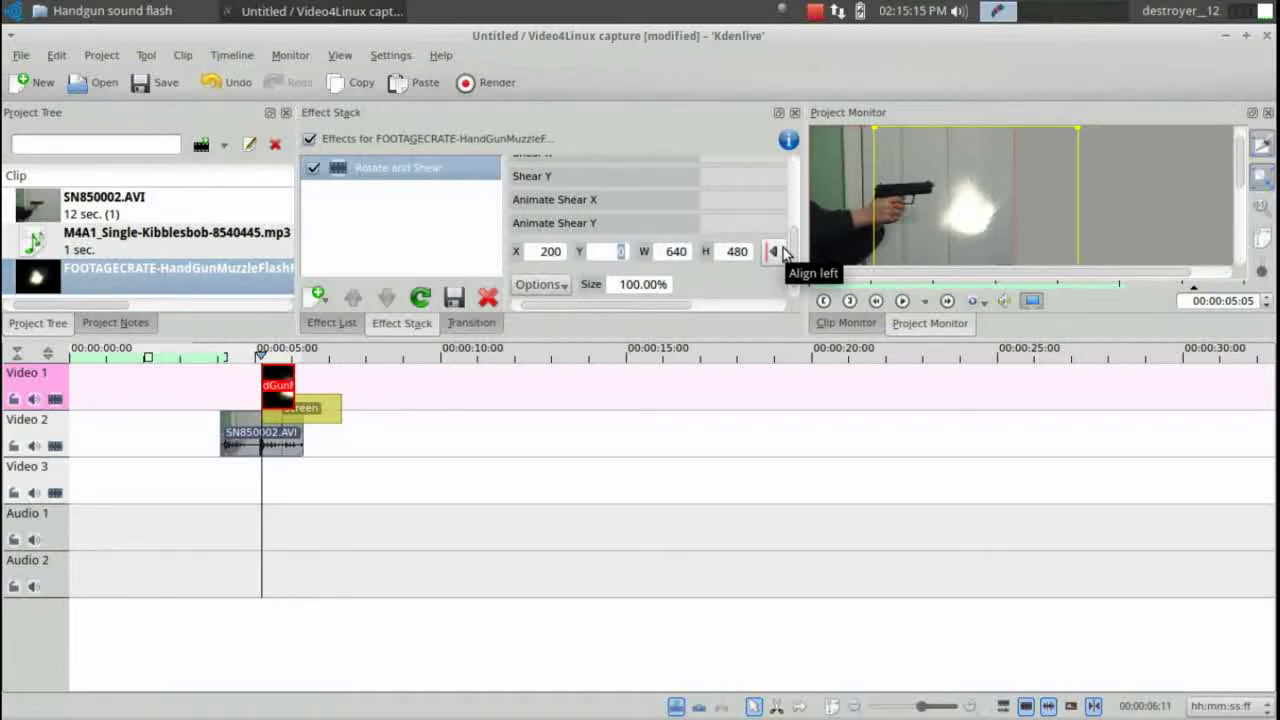
key(BackSpace)
text(-100)
key(Return)
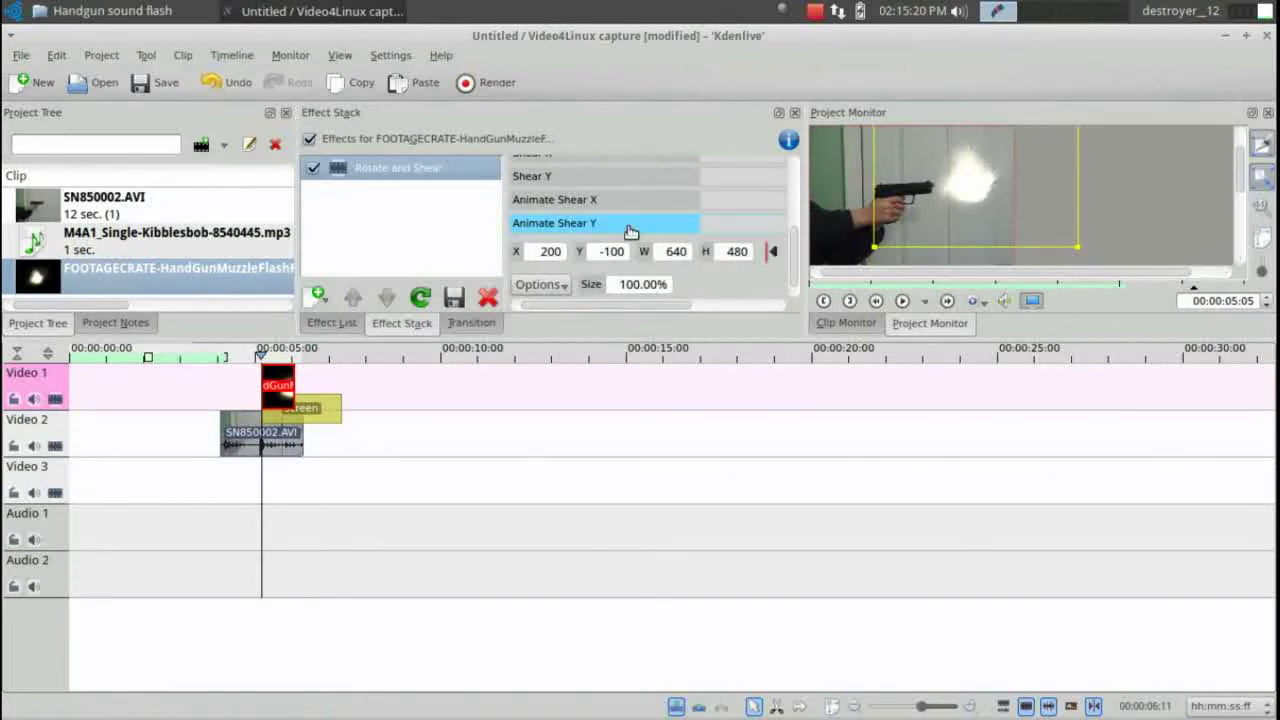
double_click(552, 252)
text(150)
key(Return)
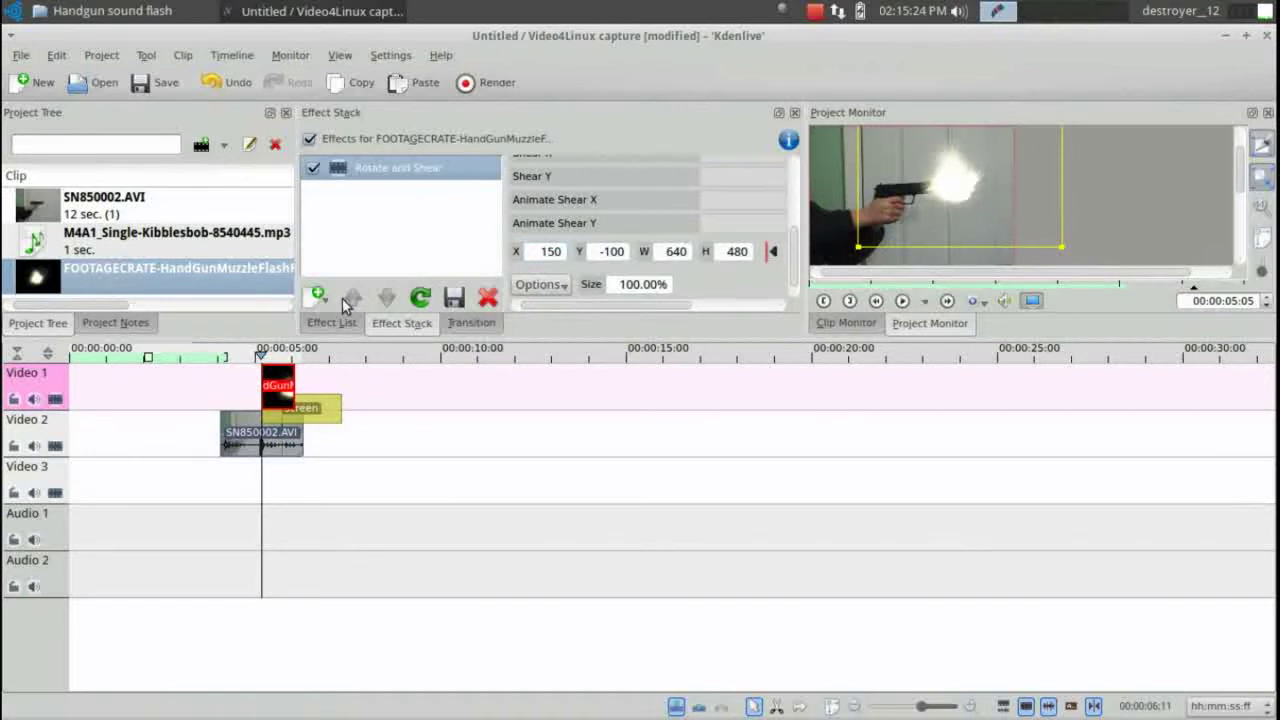
Play the shot twice from just before the flash, then park on the muzzle-flash frame
click(210, 355)
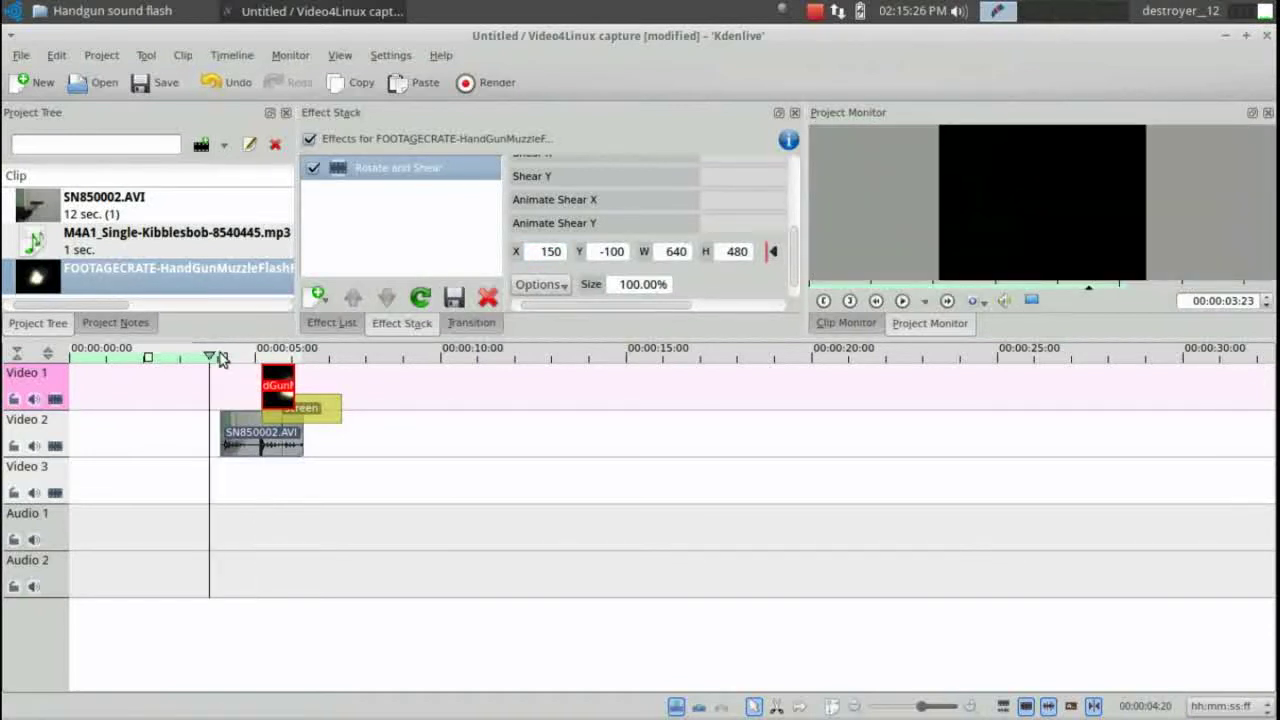
click(902, 300)
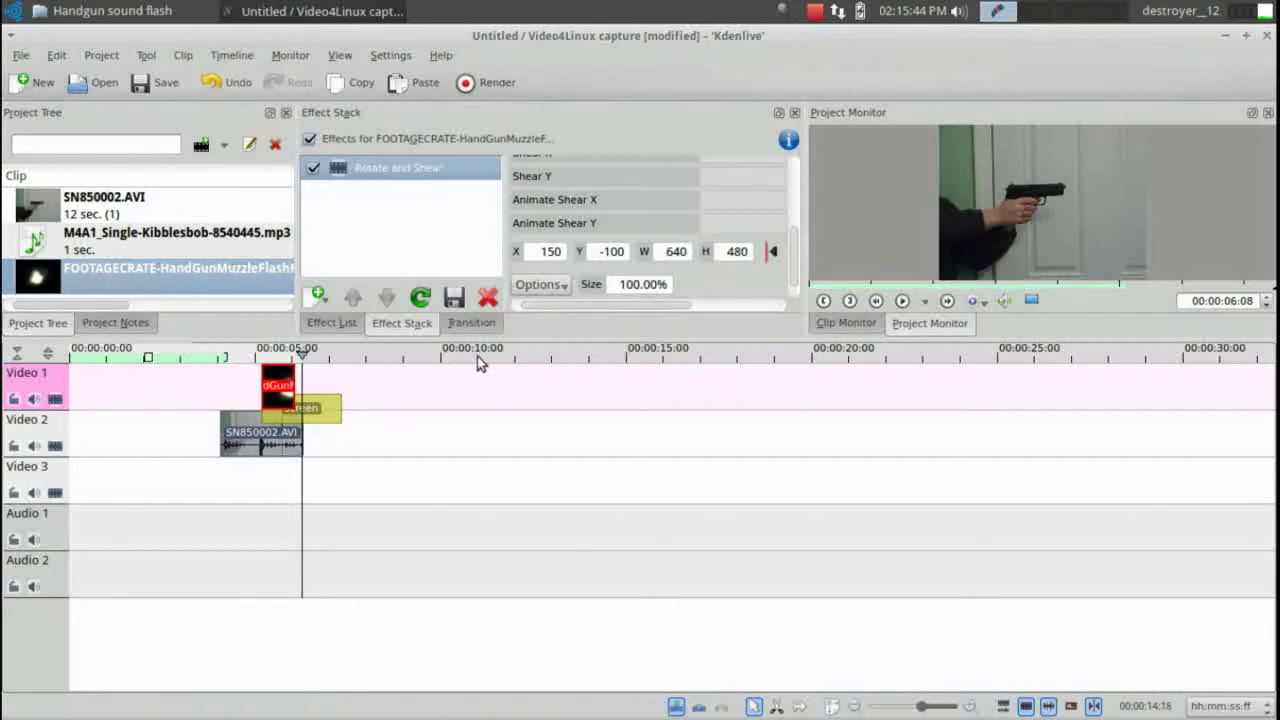
click(210, 356)
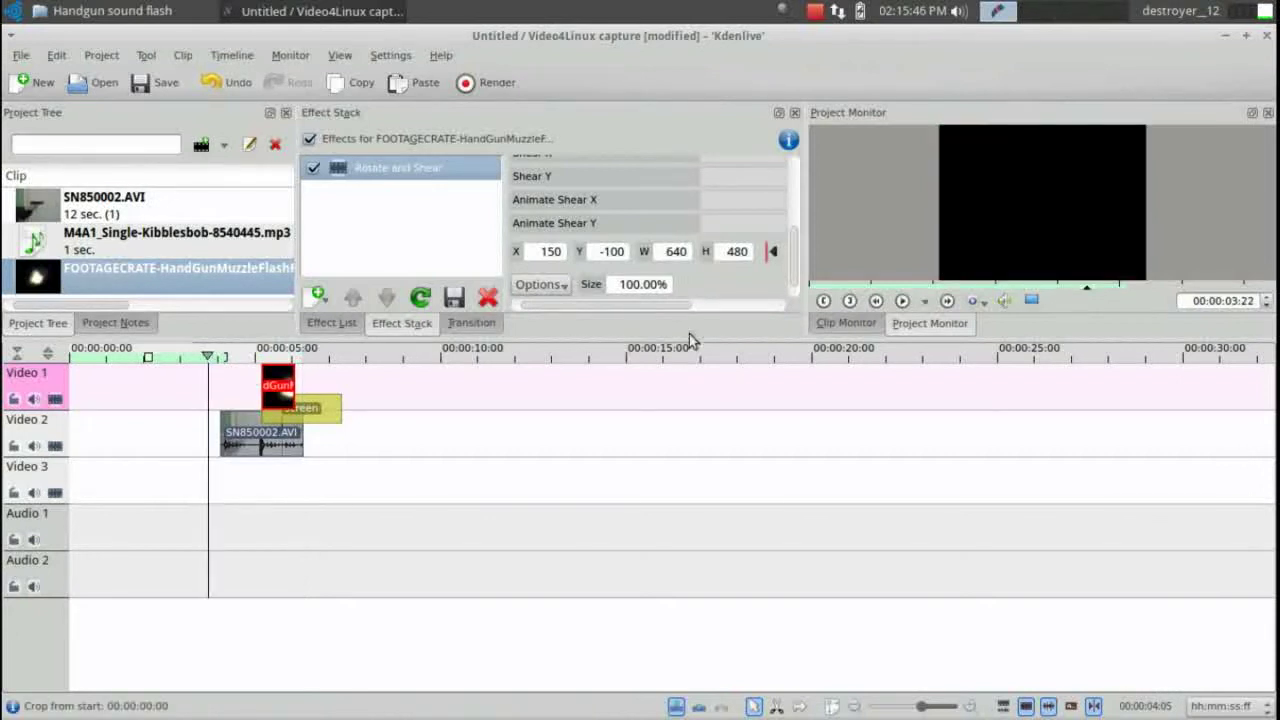
click(903, 301)
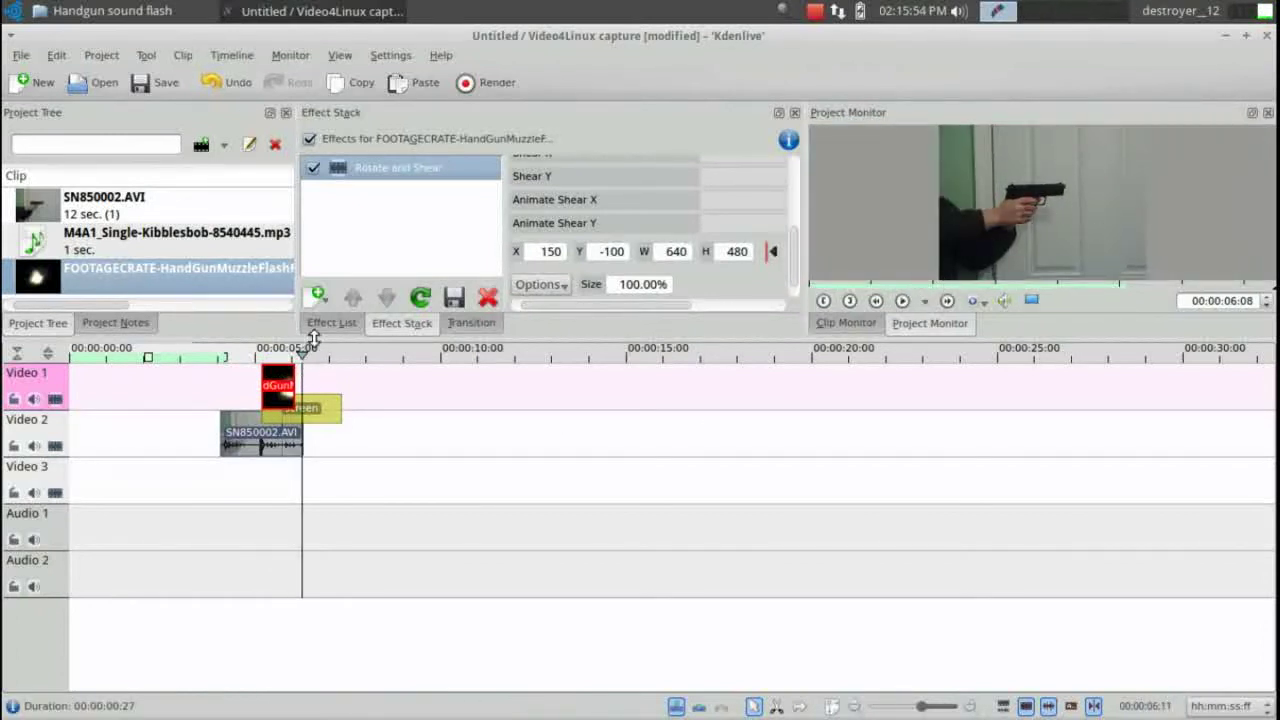
click(260, 356)
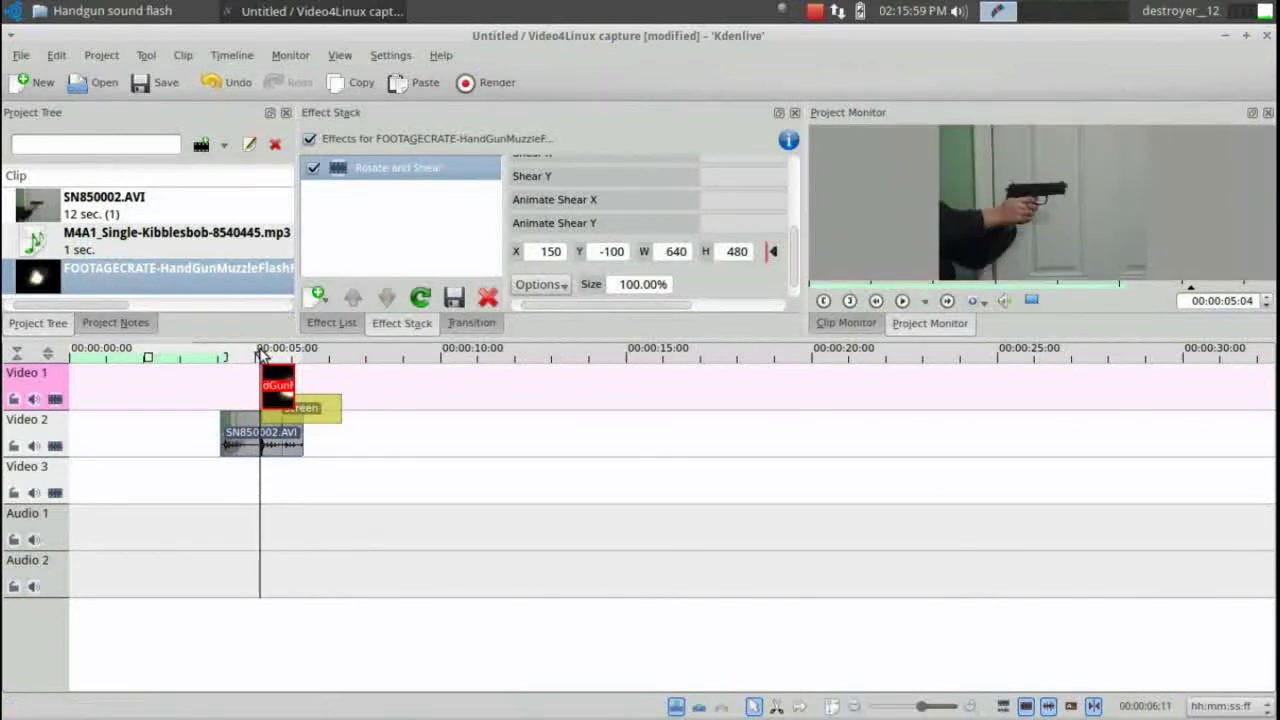
click(262, 356)
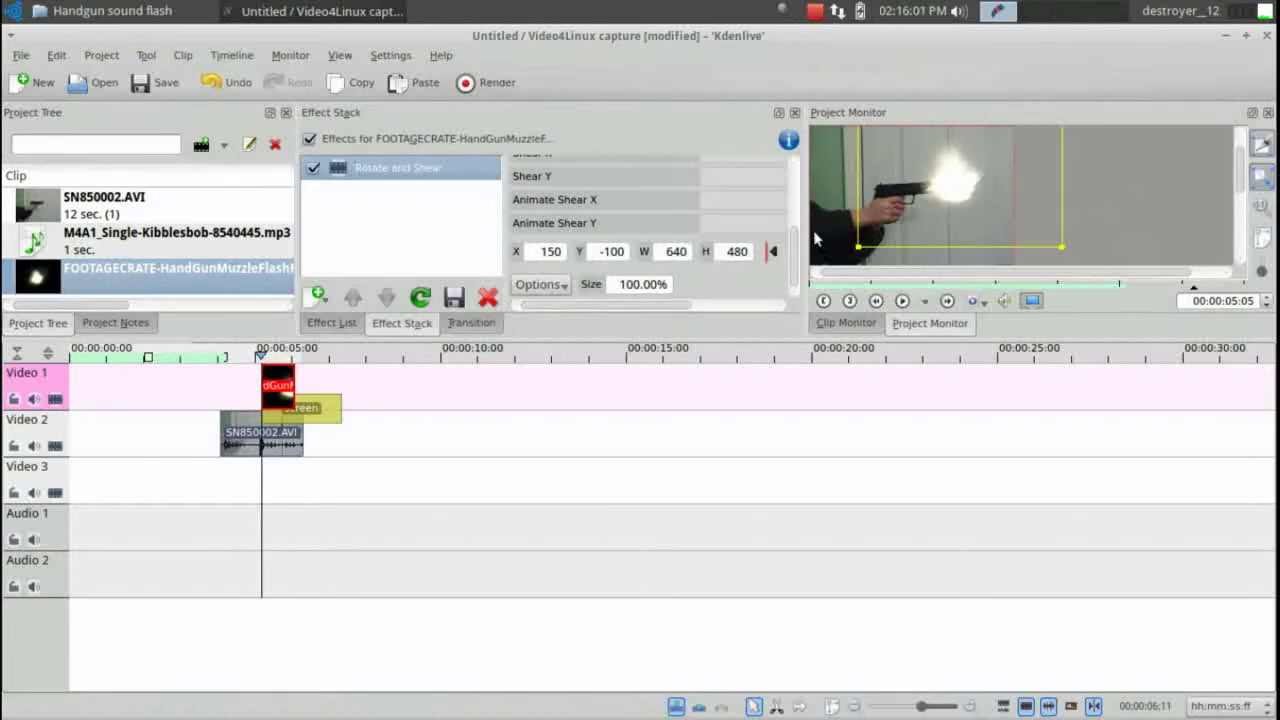
Place the M4A1 gunshot sound on Audio 1 at the flash, preview it, and open the Rendering dialog
click(139, 239)
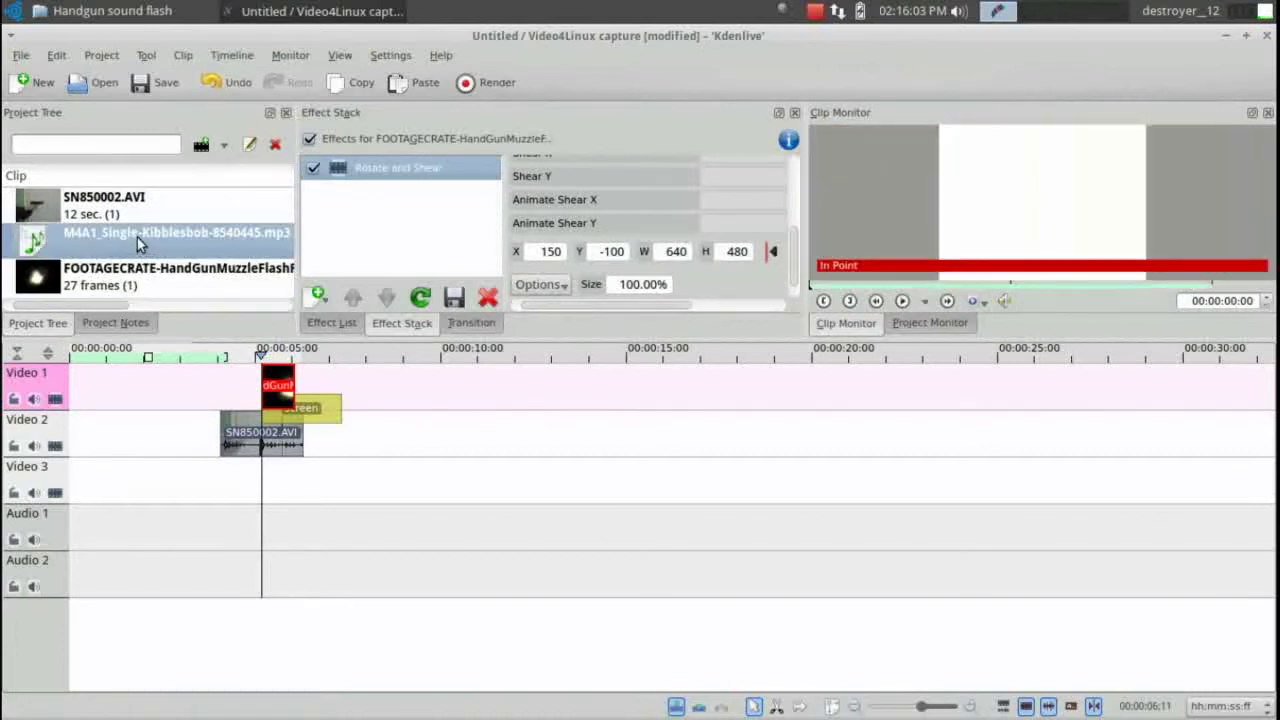
drag(134, 232, 272, 536)
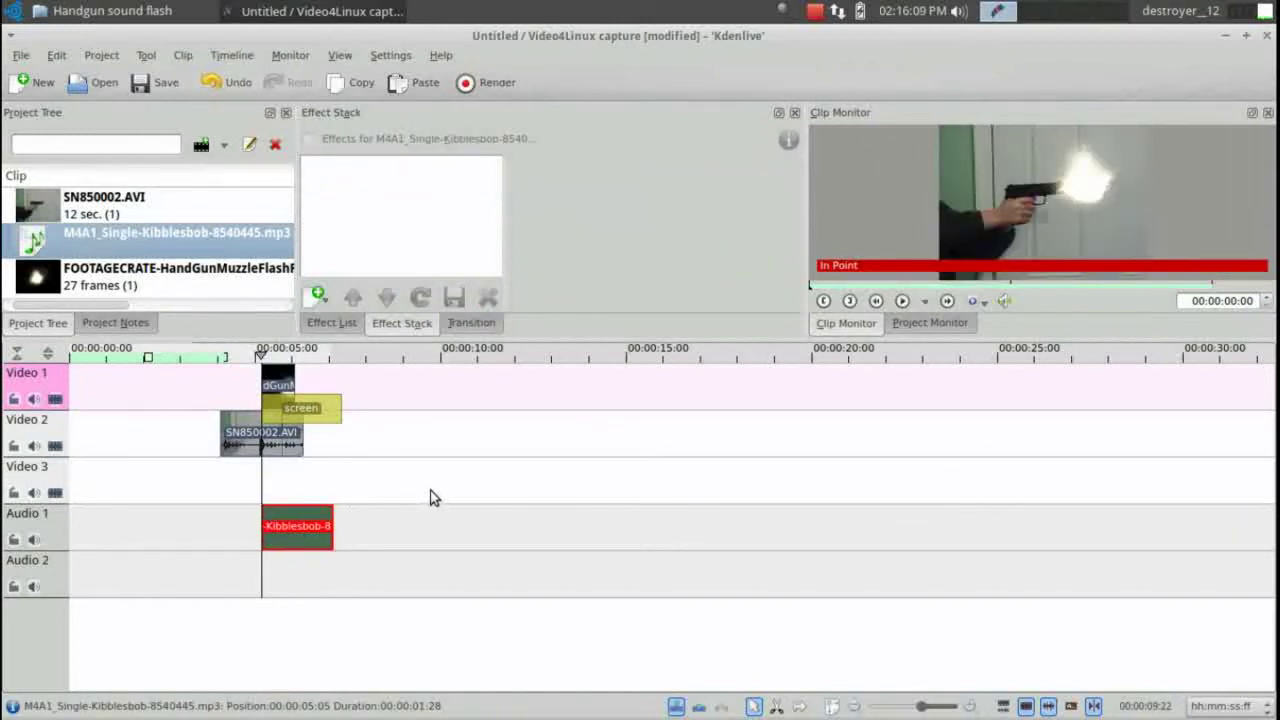
click(195, 355)
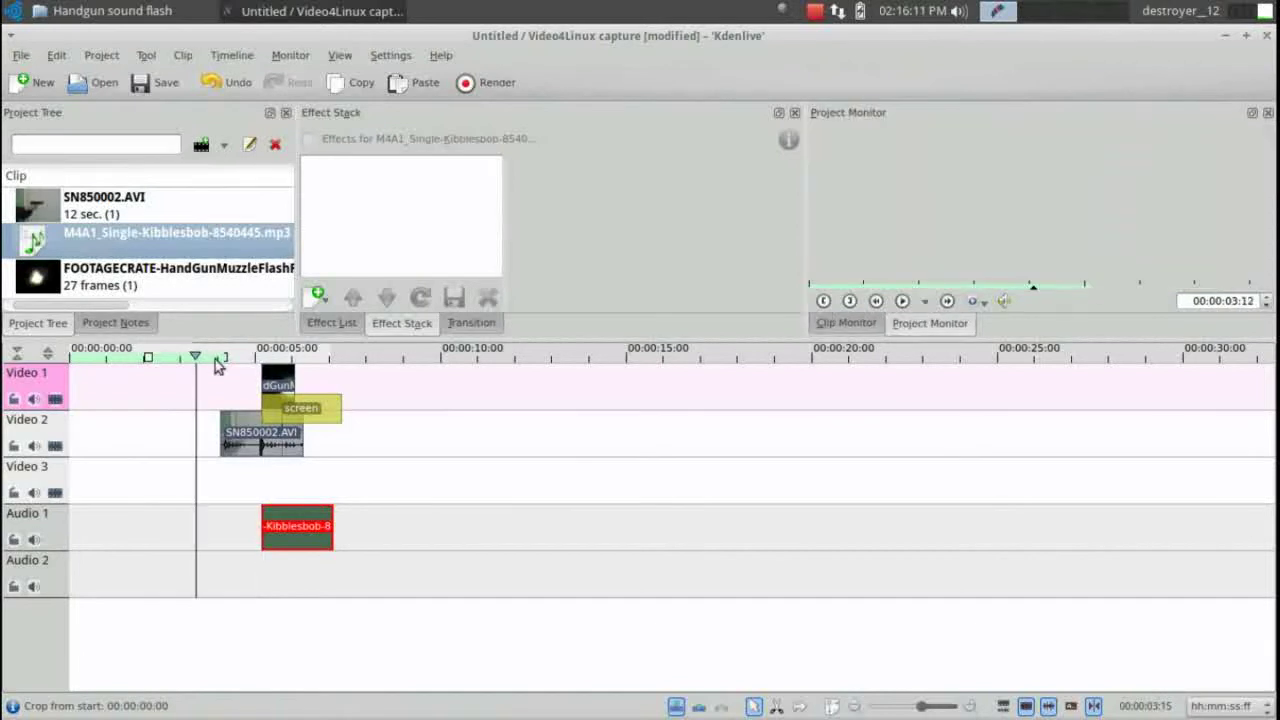
click(902, 302)
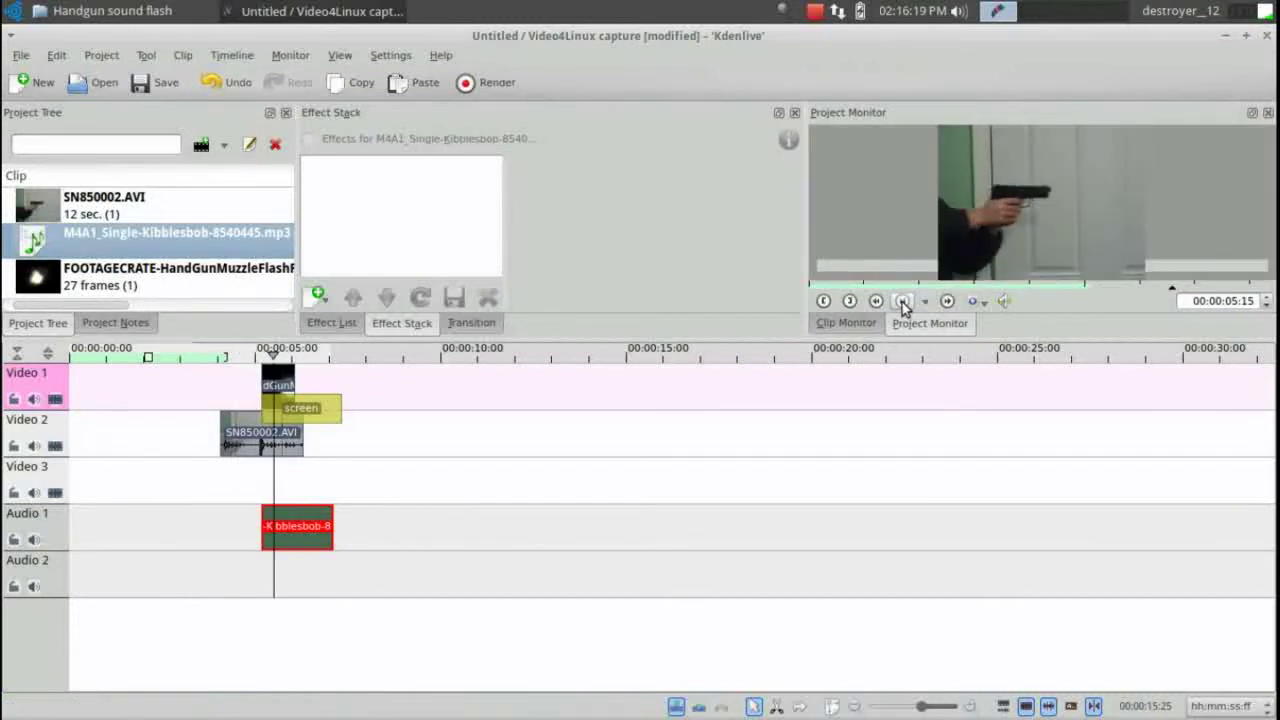
click(902, 302)
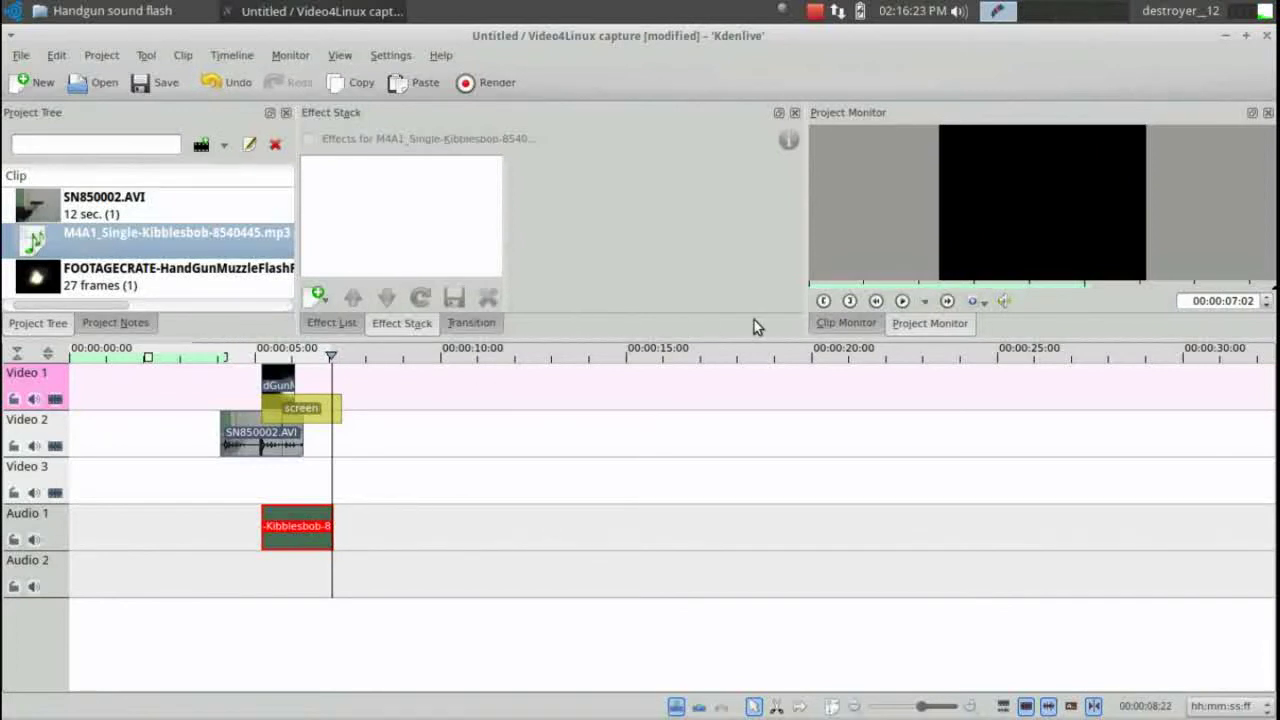
click(472, 85)
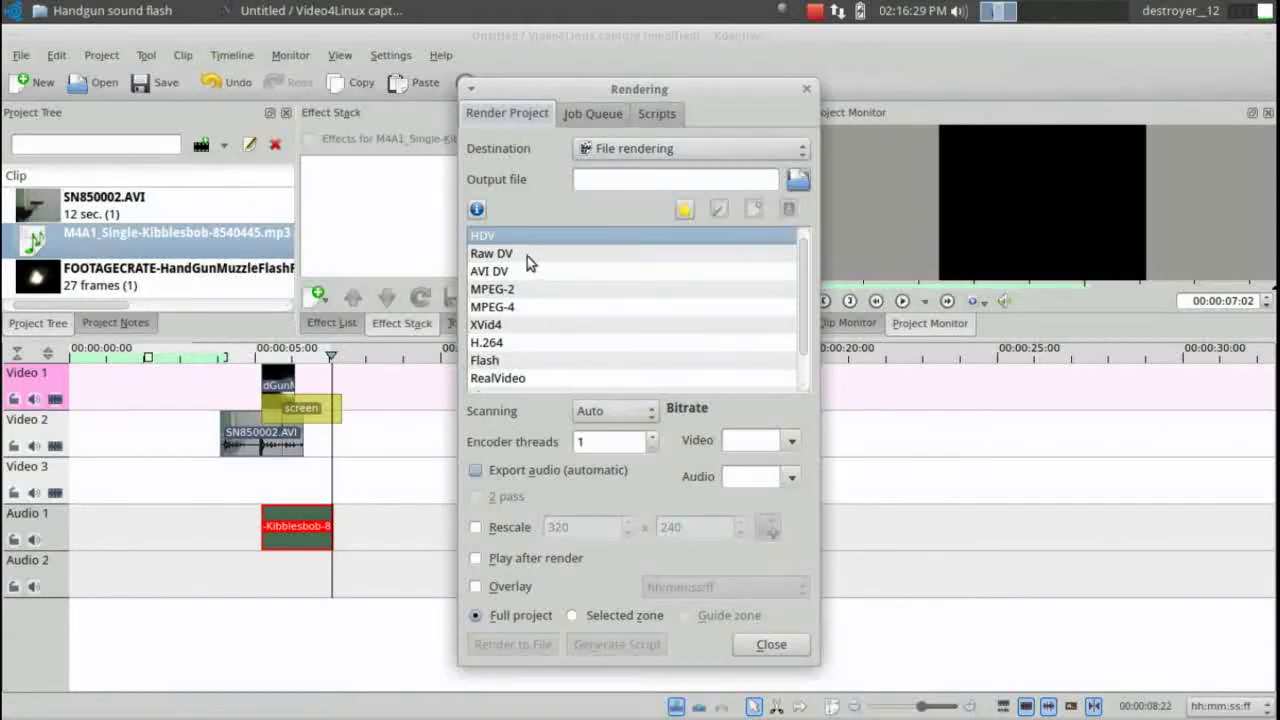
Set the render destination to Web sites with the YouTube 1280x720 preset
scroll(514, 275, down, 1)
scroll(530, 290, up, 1)
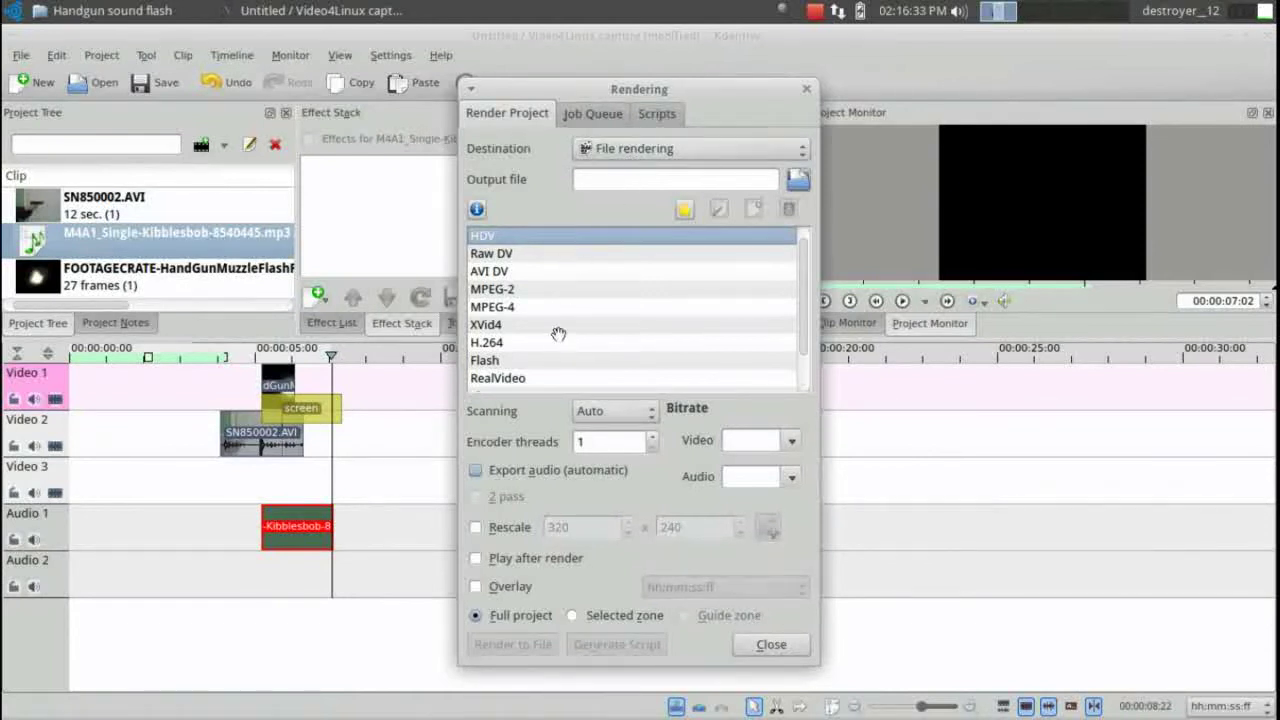
click(640, 147)
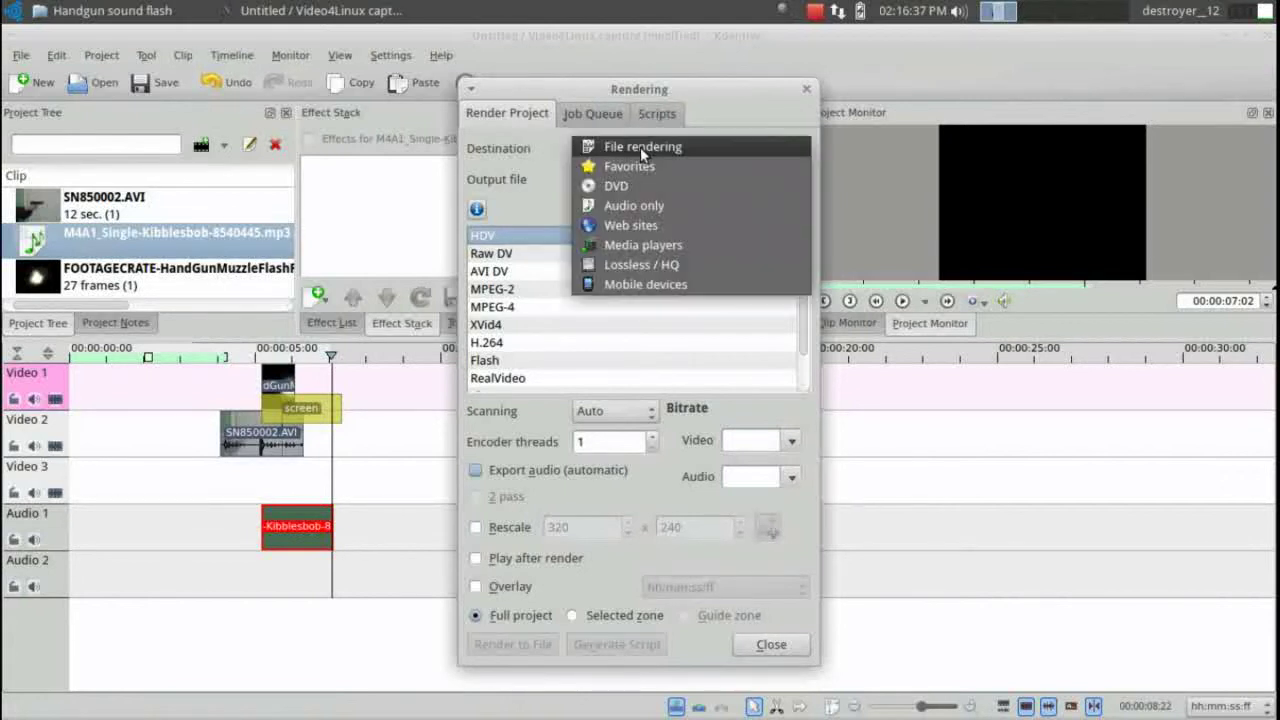
click(645, 225)
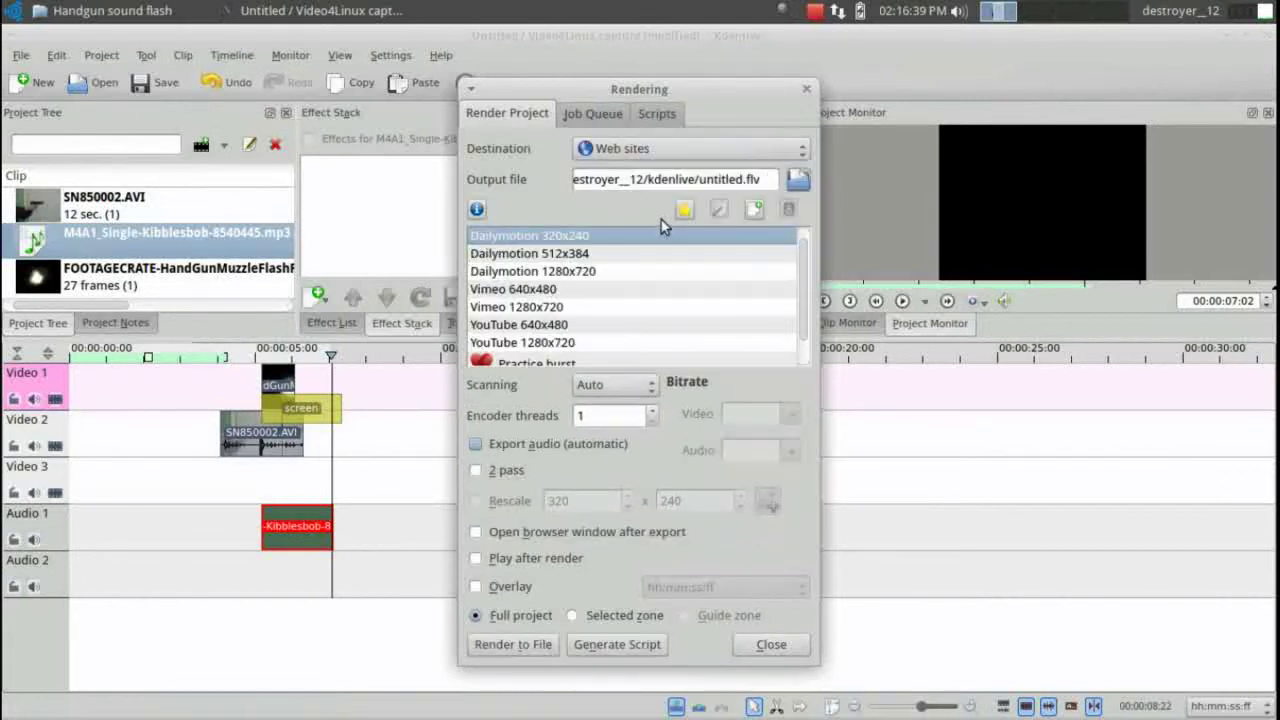
click(539, 330)
click(540, 342)
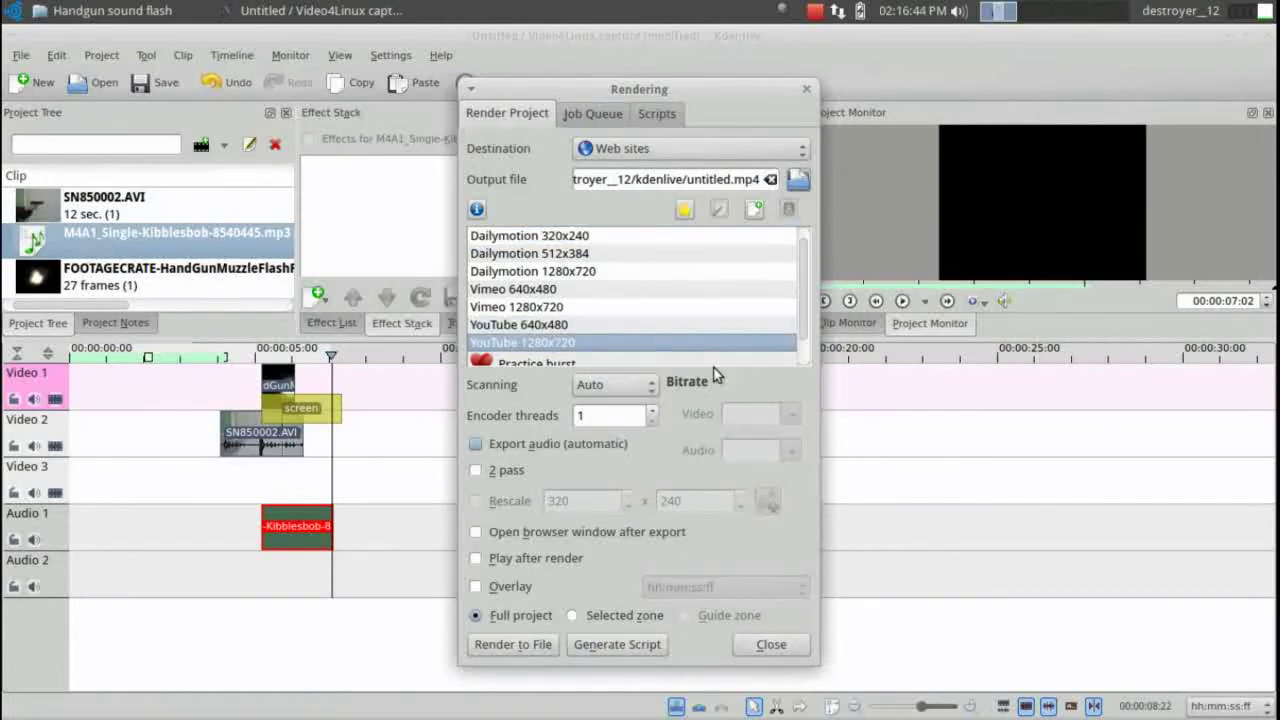
Close the render settings and pause the screen recording
click(768, 644)
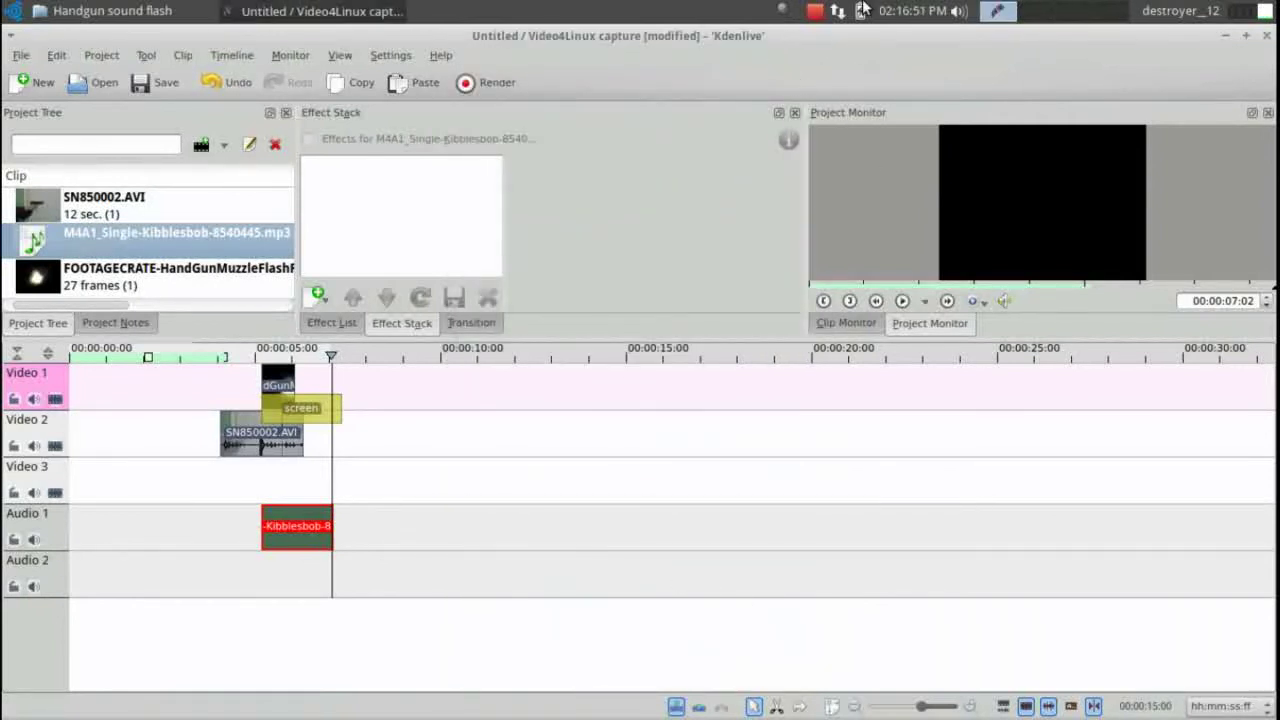
click(815, 11)
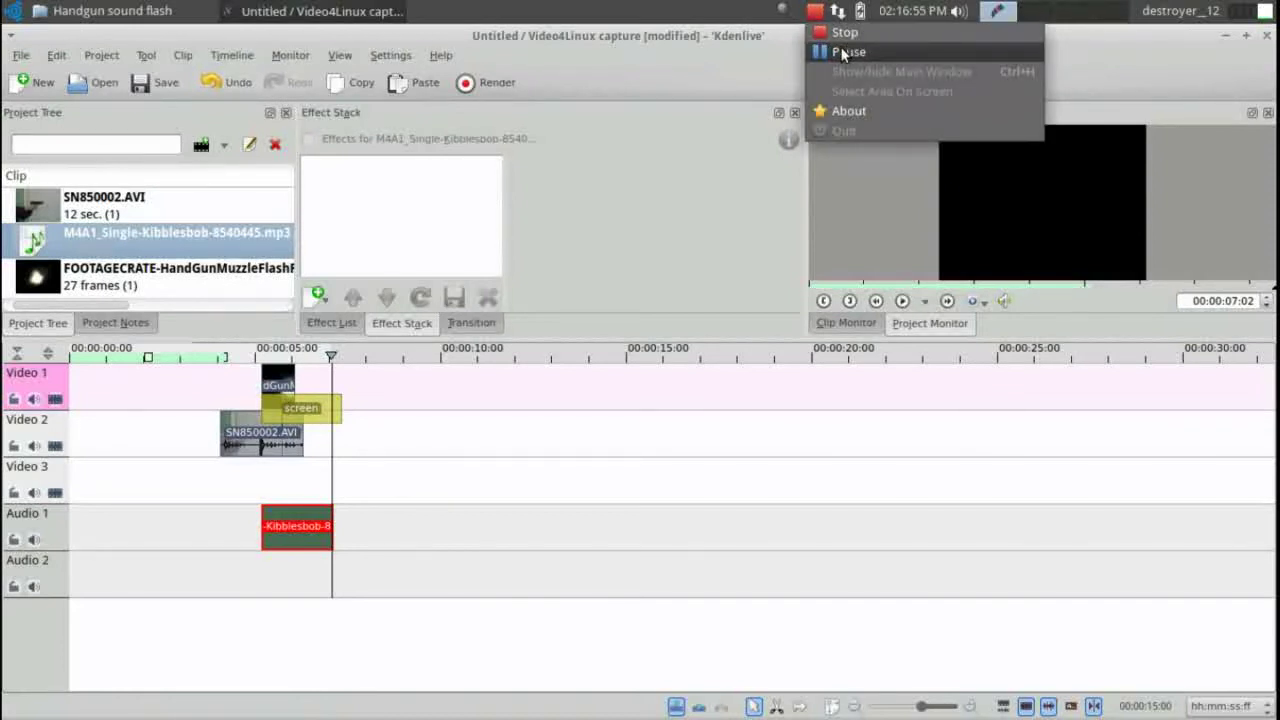
click(841, 55)
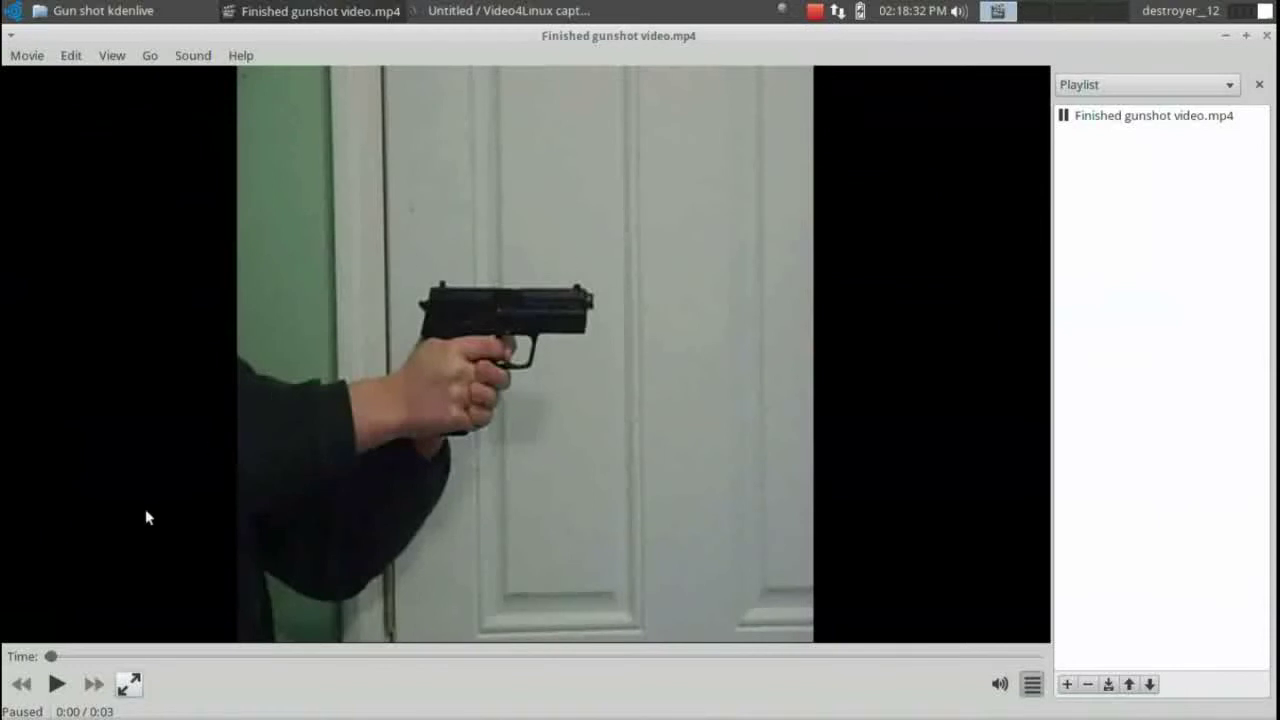
Switch Dragon Player to full screen to watch Finished gunshot video.mp4
click(125, 684)
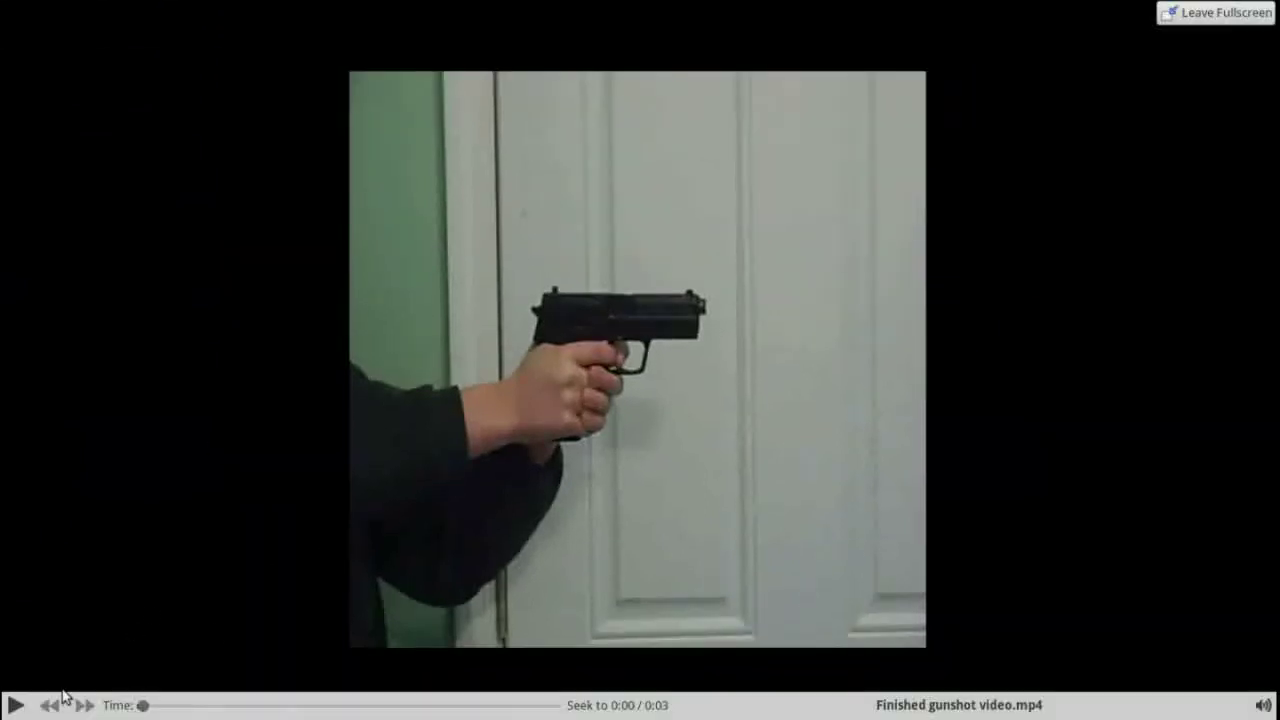